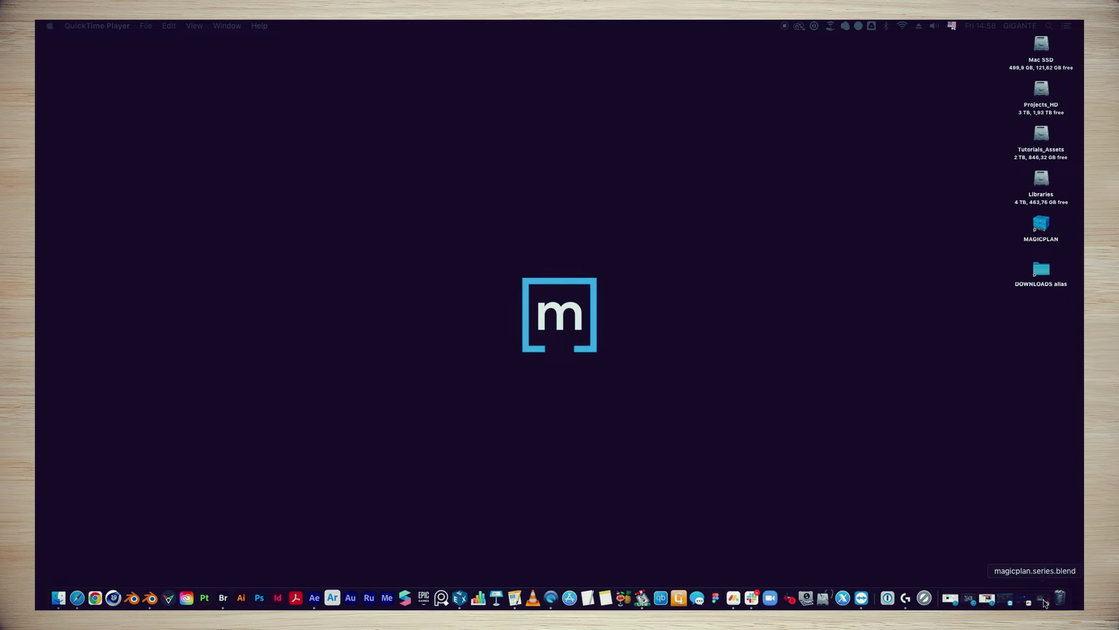
Step: Restore magicplan.series.blend in Blender and toggle between free 3D view and camera view, ending in camera view
{"action": "left_click", "coordinate": [1044, 601]}
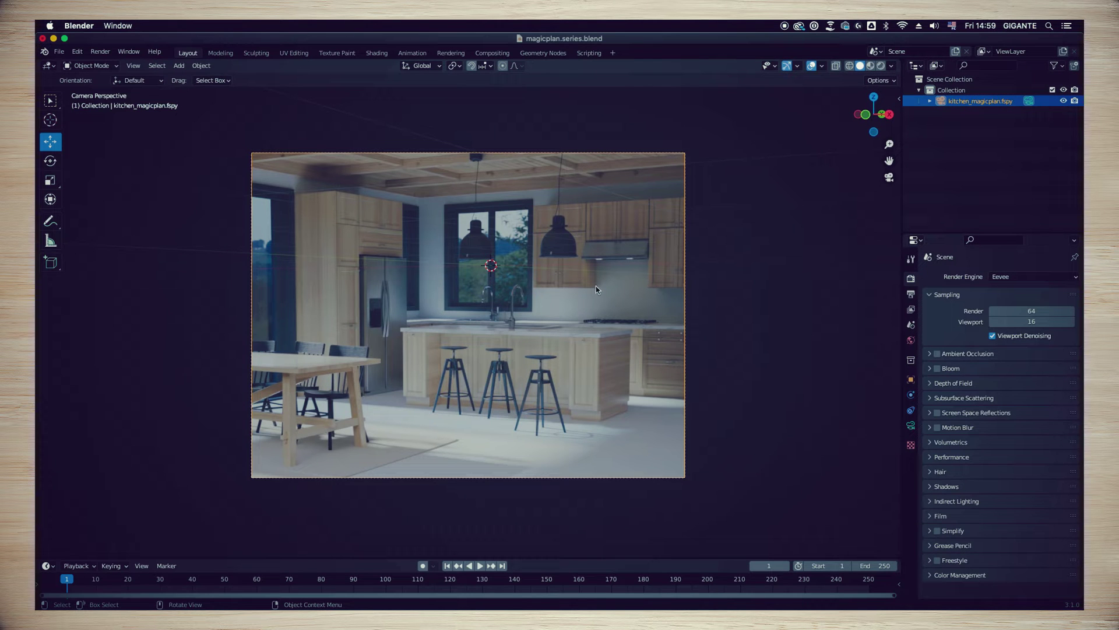
{"action": "key", "text": "KP_0"}
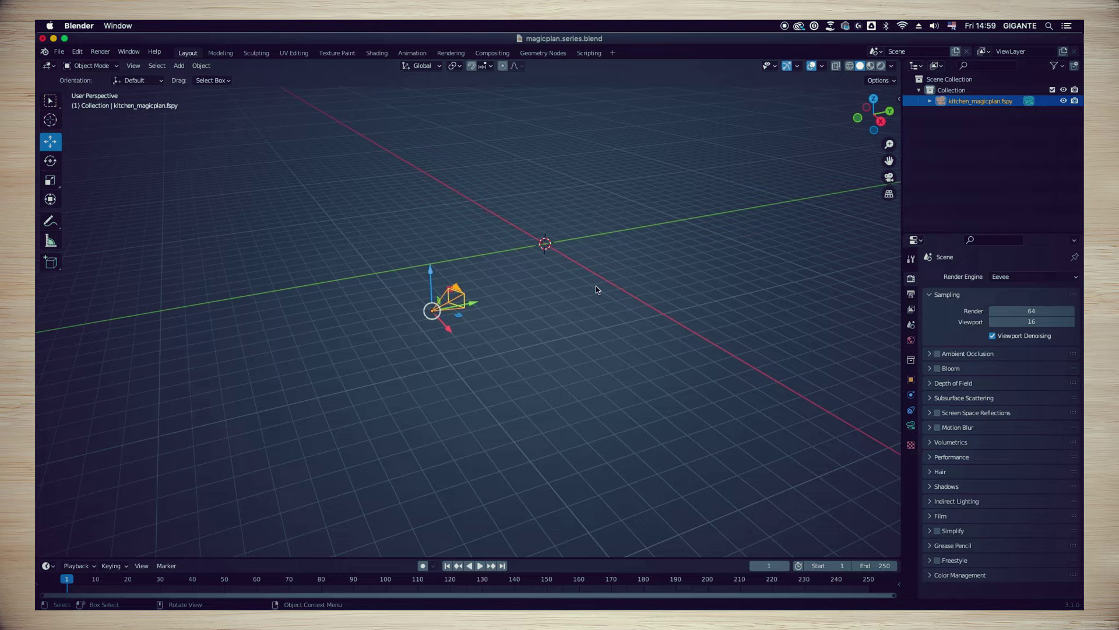
{"action": "key", "text": "KP_0"}
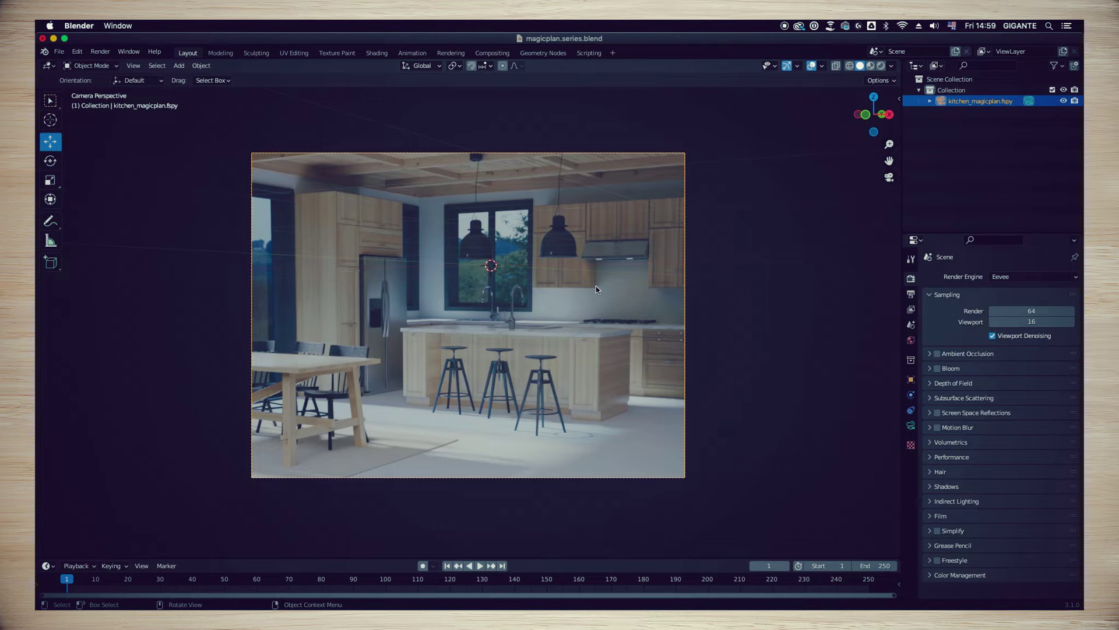
{"action": "key", "text": "KP_0"}
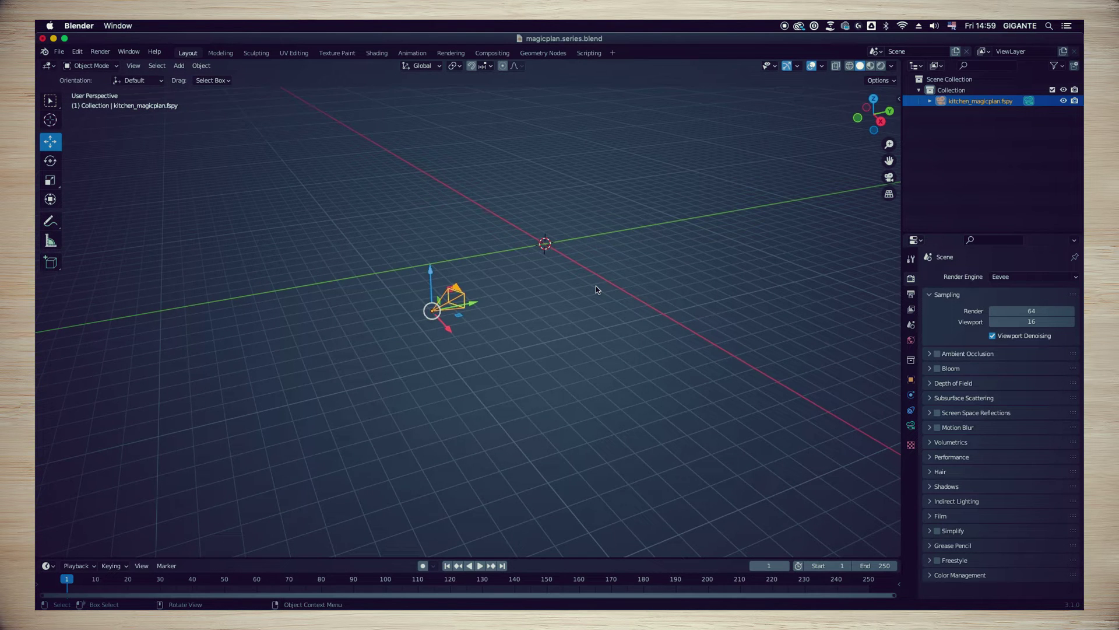
{"action": "key", "text": "KP_0"}
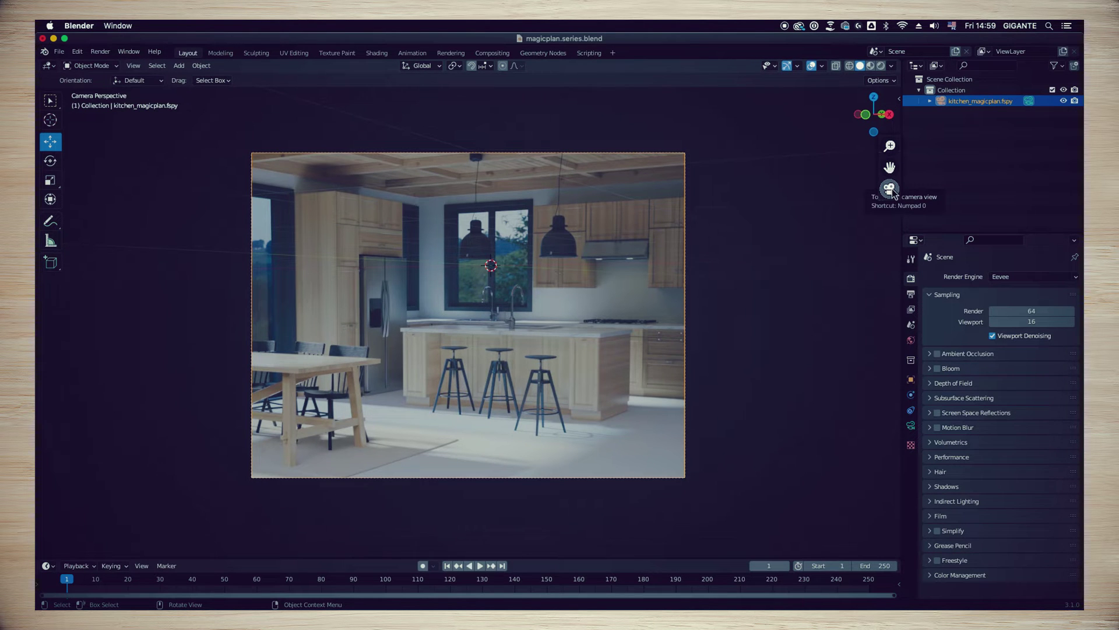
{"action": "left_click", "coordinate": [890, 189]}
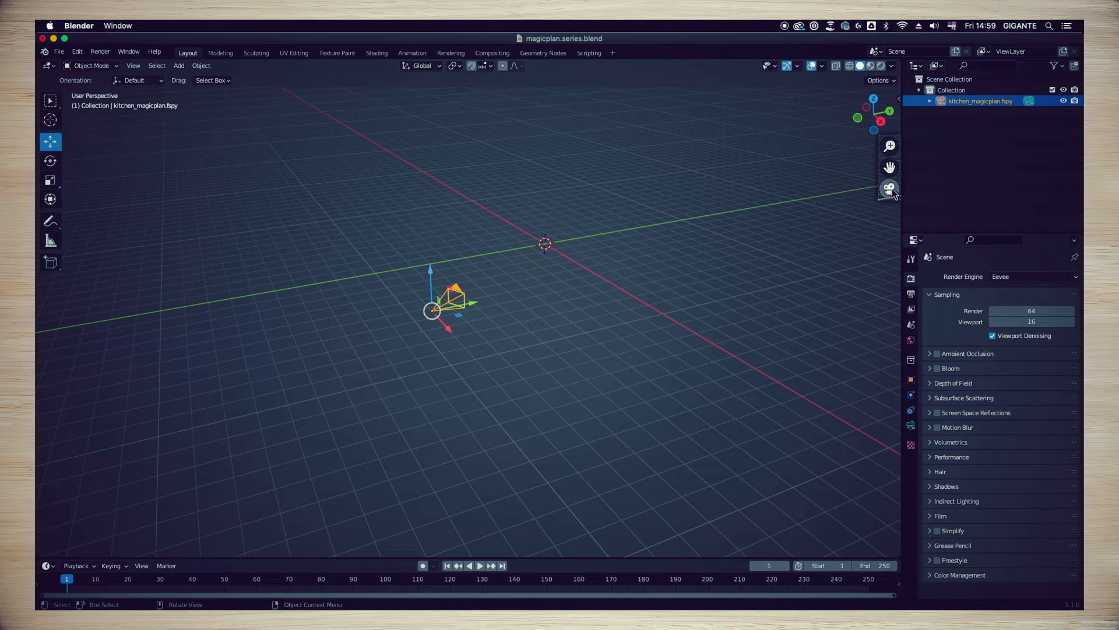
{"action": "left_click", "coordinate": [889, 188]}
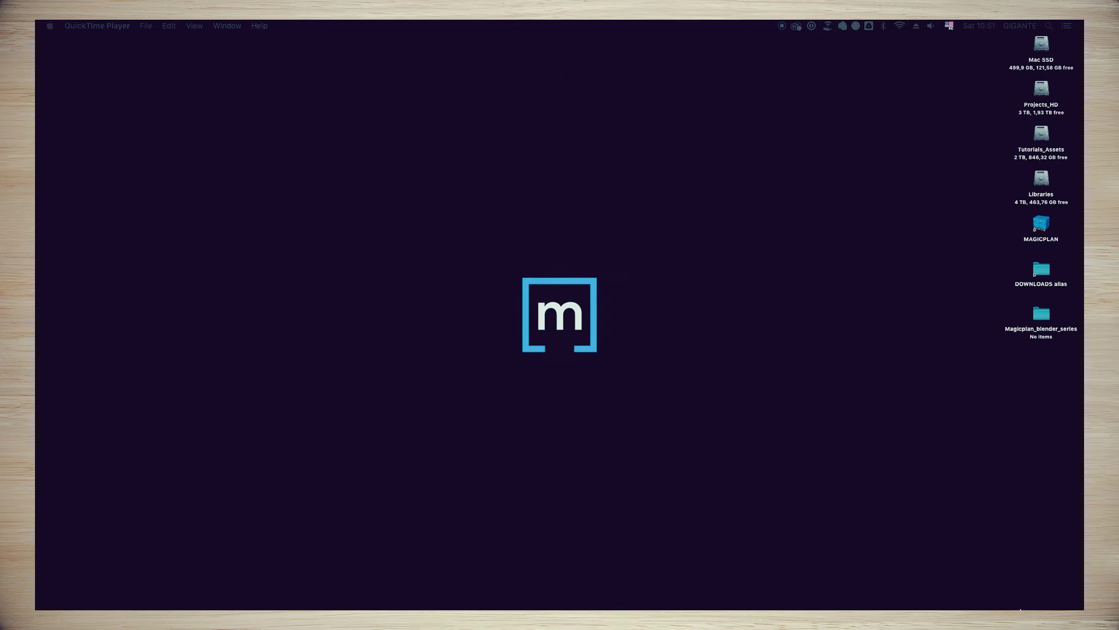
Step: Paste the shared Google Drive link into Safari and download kitchen_blender_series.zip
{"action": "left_click", "coordinate": [1020, 595]}
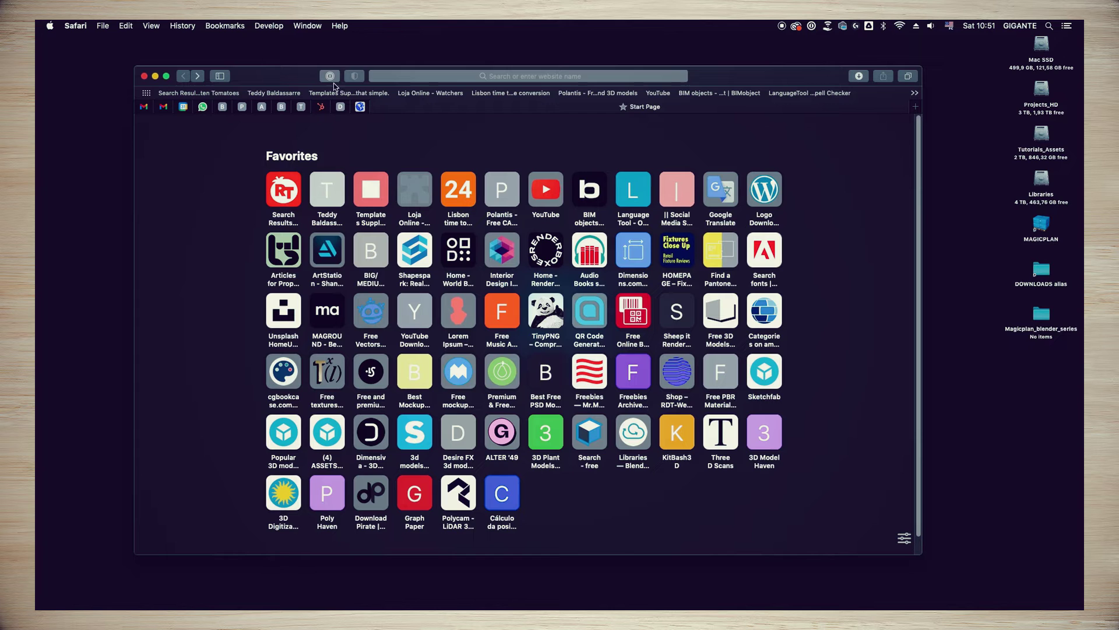
{"action": "left_click", "coordinate": [360, 76]}
{"action": "type", "text": "shorturl.at/dEJP1"}
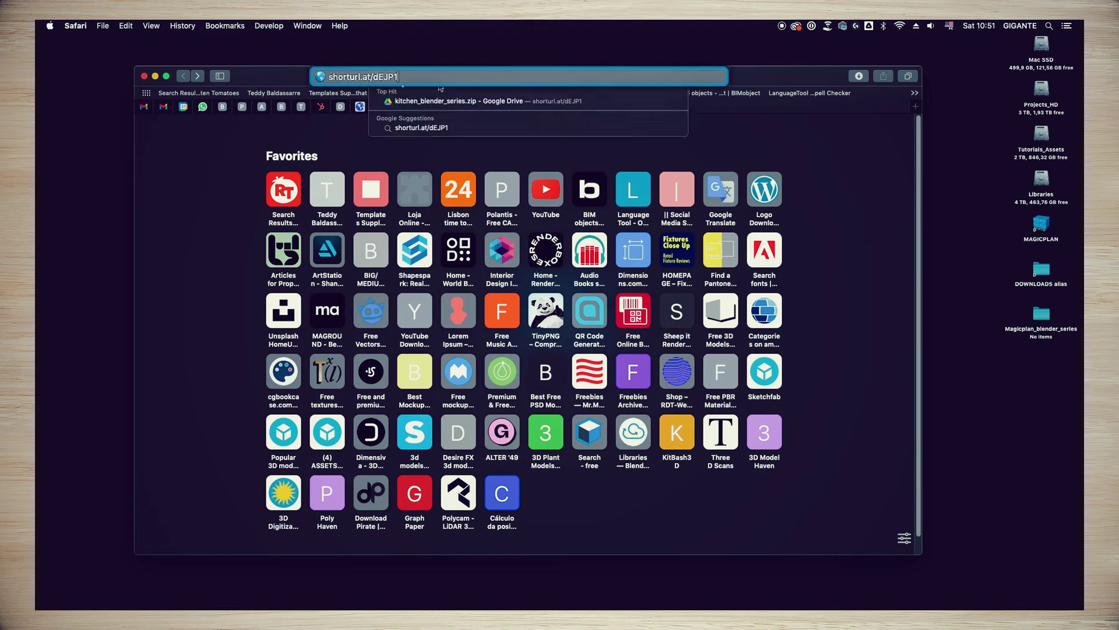
{"action": "key", "text": "Return"}
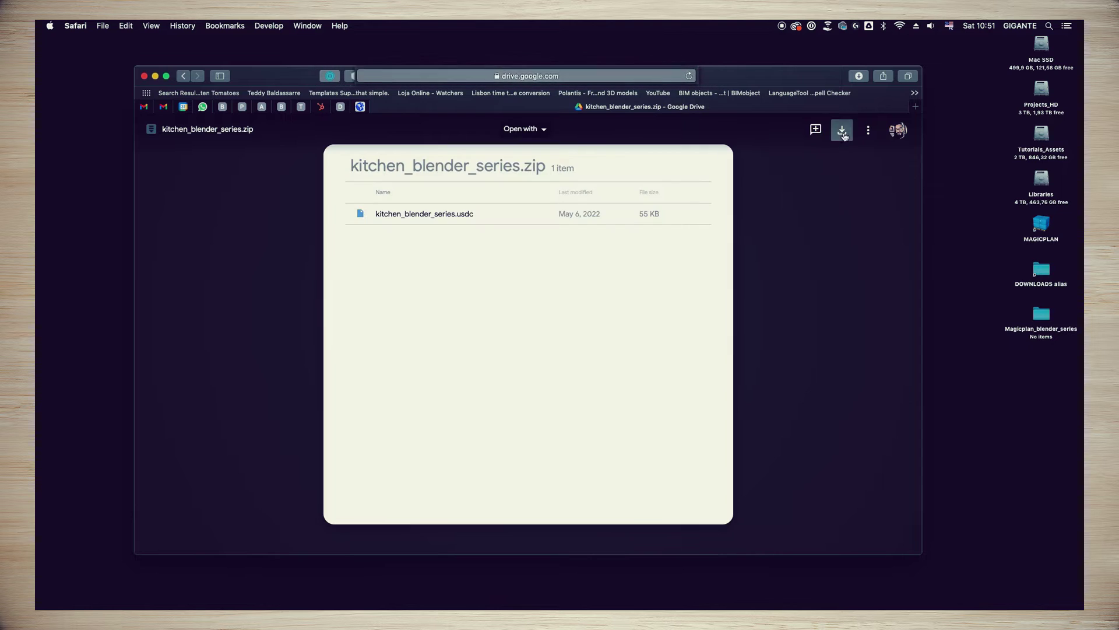
{"action": "left_click", "coordinate": [842, 130]}
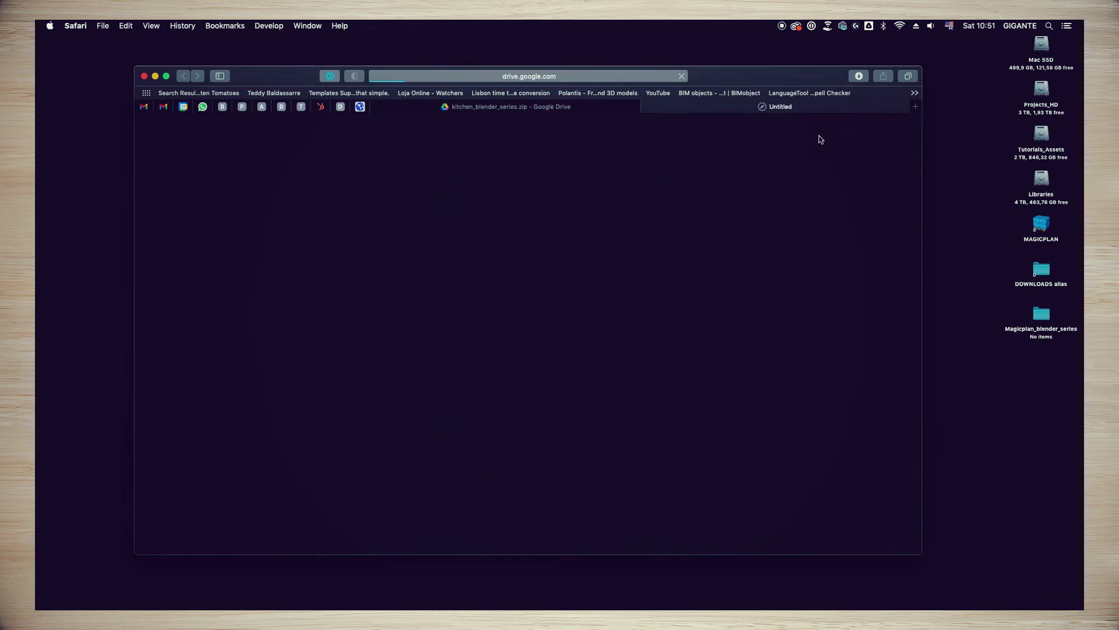
Step: Close the browser and unpack kitchen_blender_series.zip on the desktop
{"action": "left_click", "coordinate": [146, 78]}
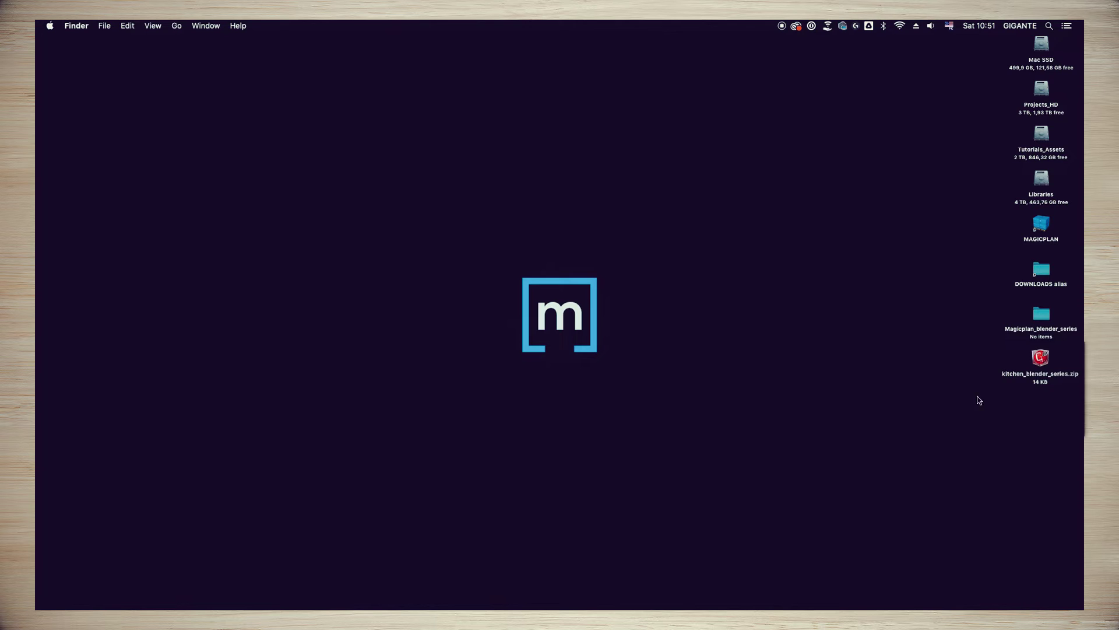
{"action": "left_click_drag", "start_coordinate": [991, 376], "coordinate": [980, 381]}
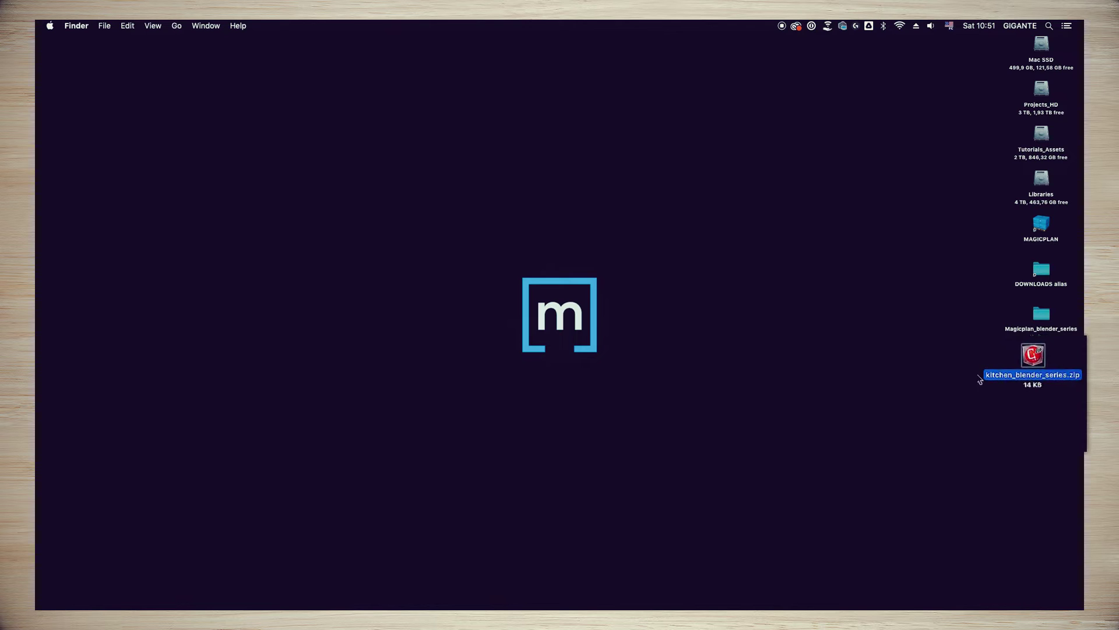
{"action": "double_click", "coordinate": [1033, 358]}
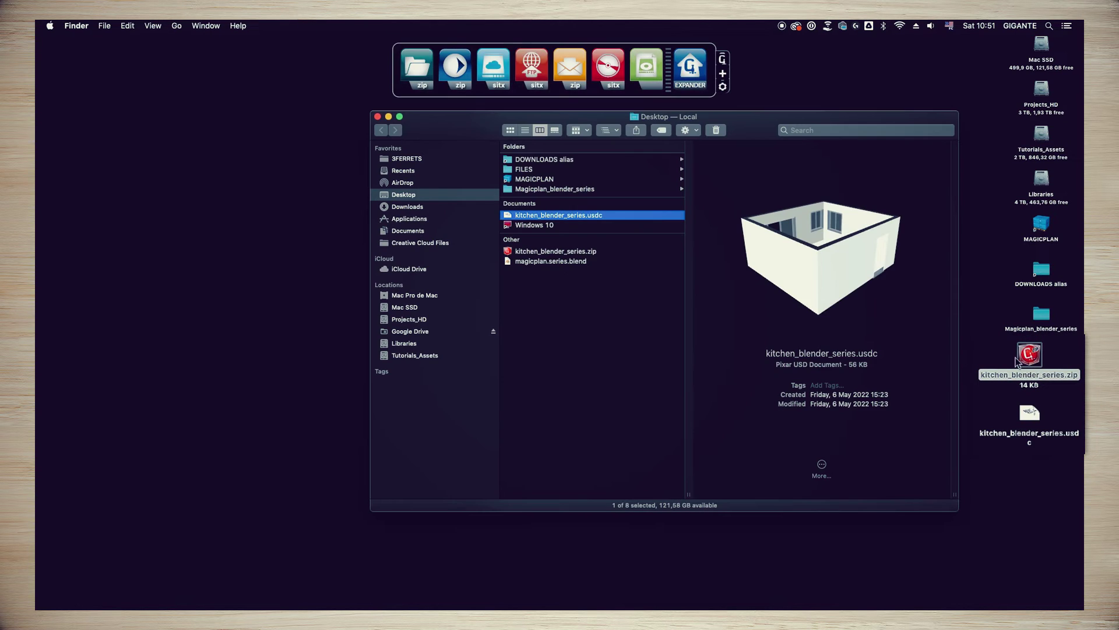
Step: Move kitchen_blender_series.usdc into Magicplan_blender_series and trash the leftover zip
{"action": "left_click", "coordinate": [378, 117]}
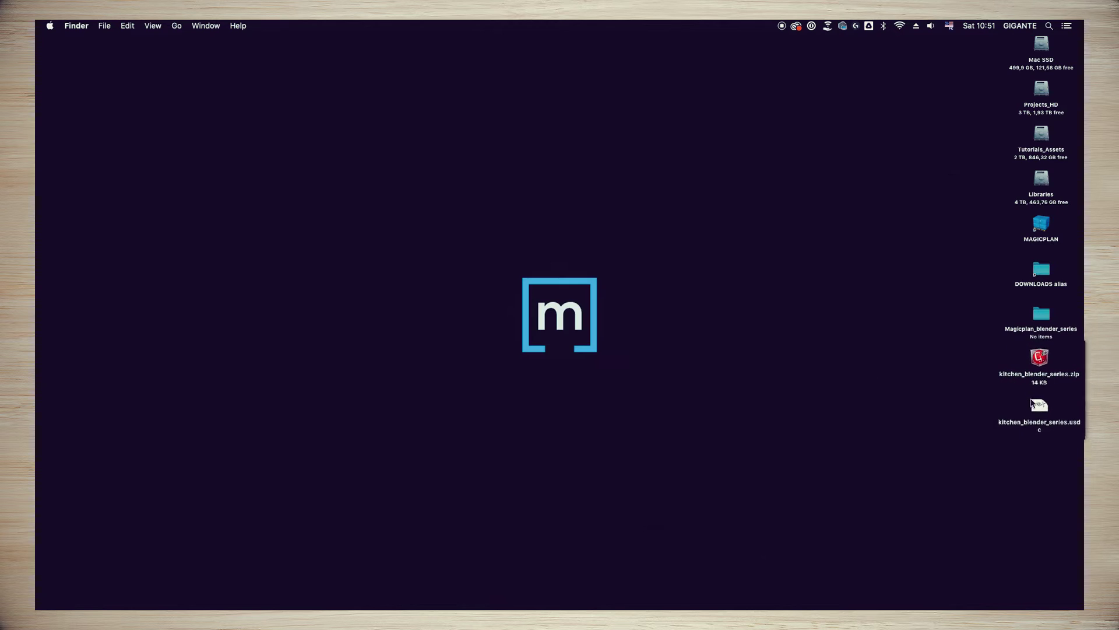
{"action": "left_click_drag", "start_coordinate": [1042, 402], "coordinate": [1040, 318]}
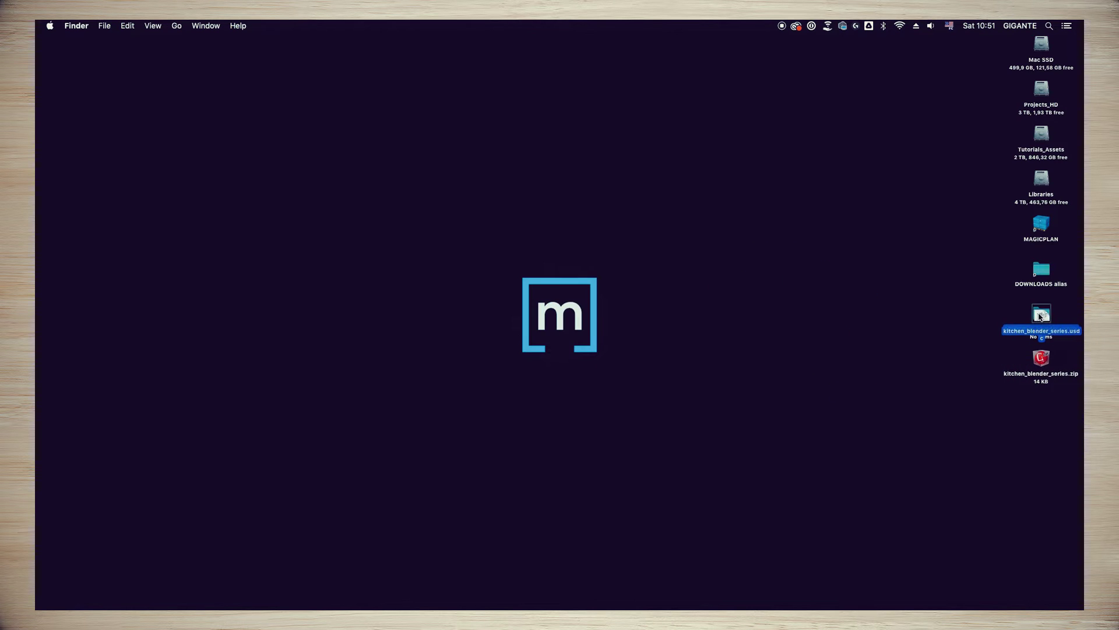
{"action": "left_click", "coordinate": [1031, 359]}
{"action": "key", "text": "super+BackSpace"}
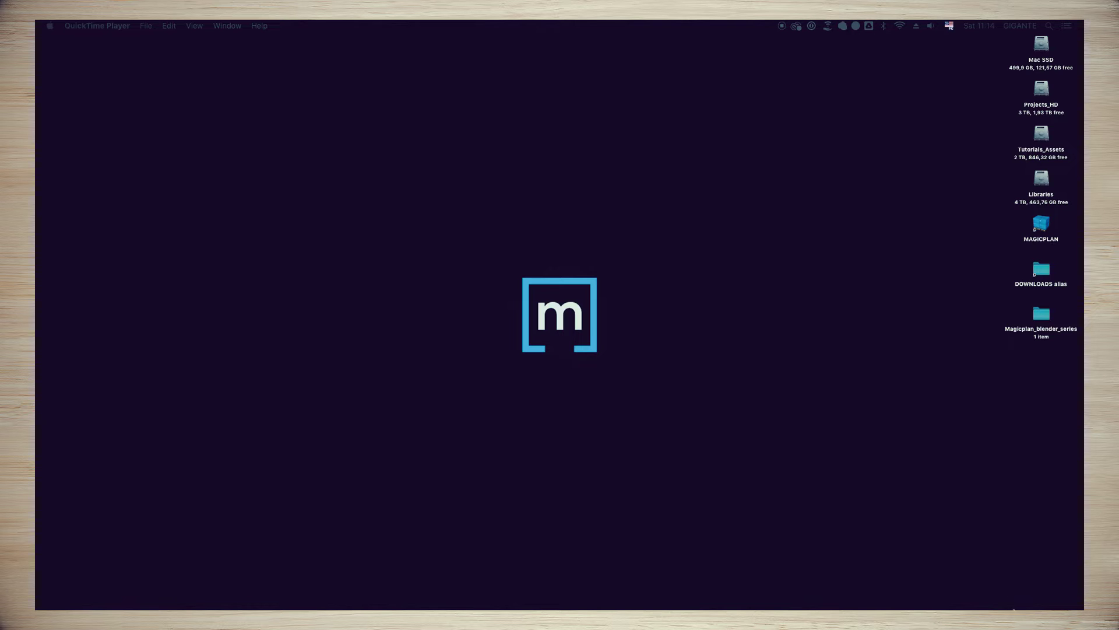
Step: Go to magicplan.app in Safari and log in to the cloud workspace
{"action": "left_click", "coordinate": [1041, 599]}
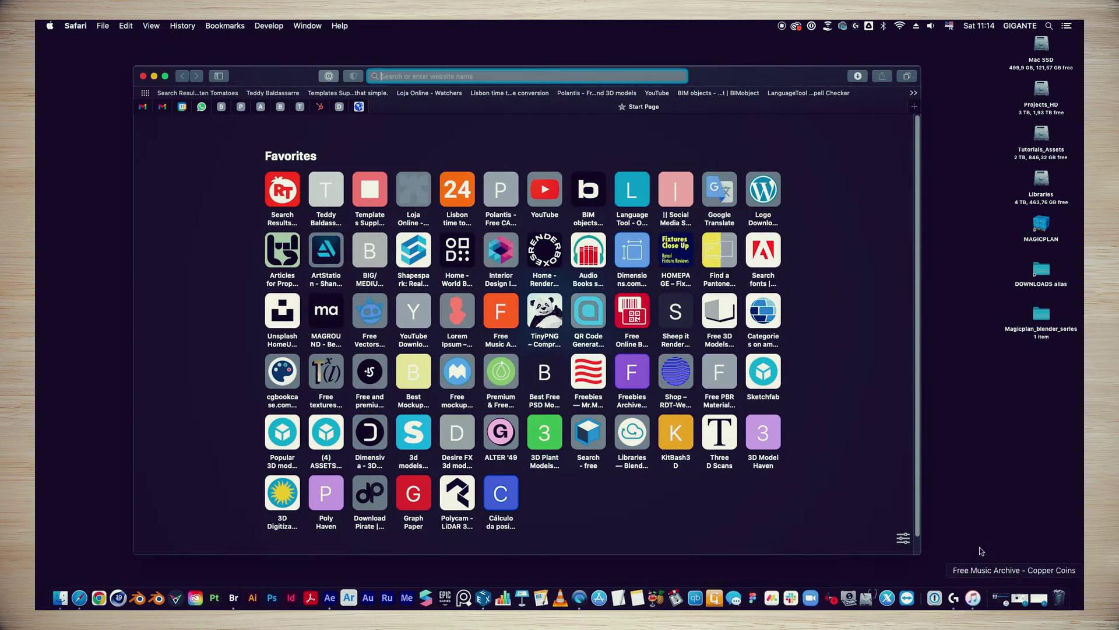
{"action": "left_click", "coordinate": [454, 78]}
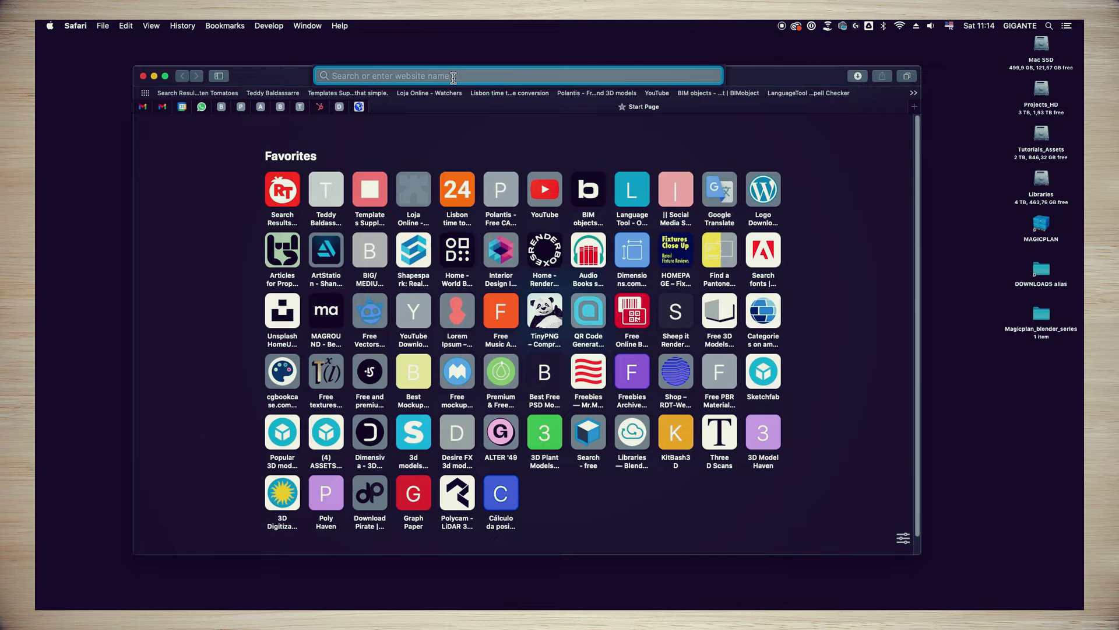
{"action": "type", "text": "magicplan.app"}
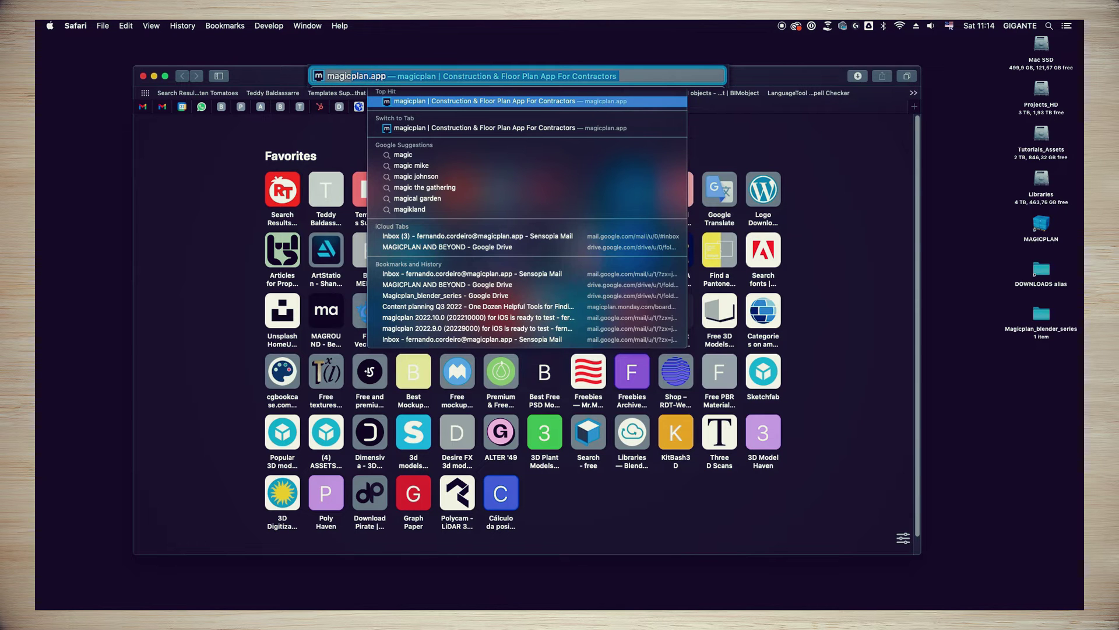
{"action": "key", "text": "Return"}
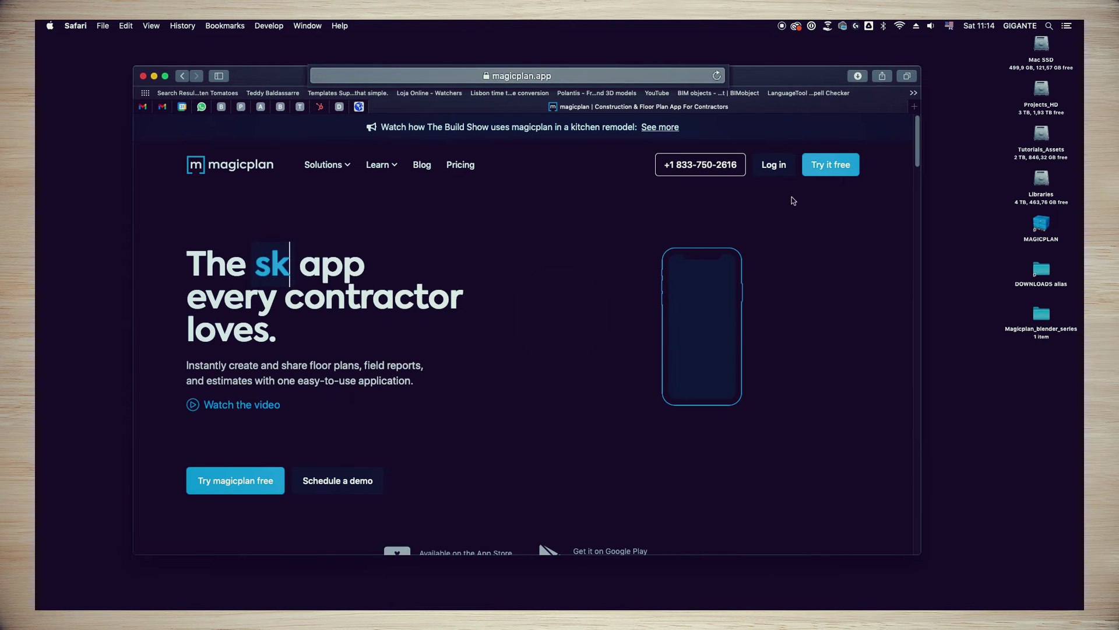
{"action": "left_click", "coordinate": [774, 167]}
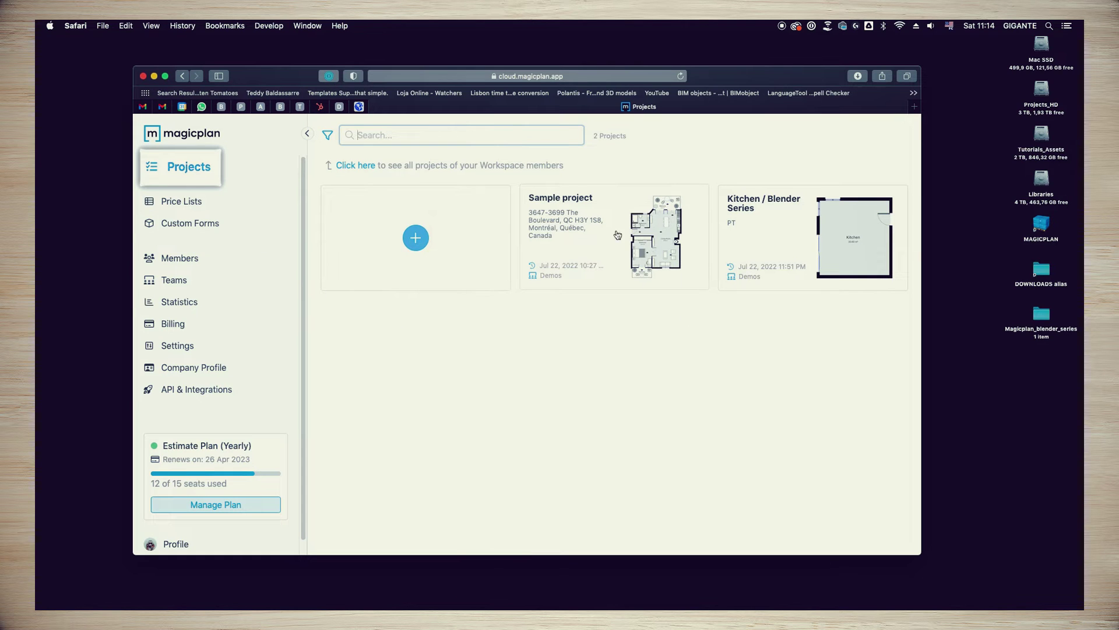
Step: Open Sample project, switch it to the 3D model view, and bring up its share options
{"action": "left_click", "coordinate": [604, 245]}
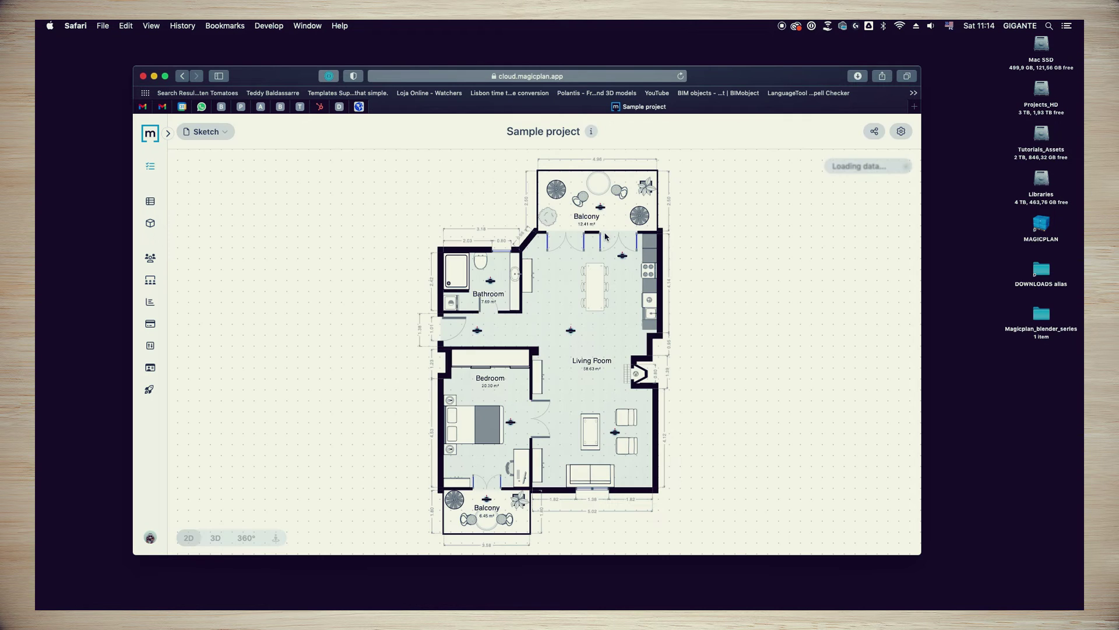
{"action": "left_click", "coordinate": [222, 539]}
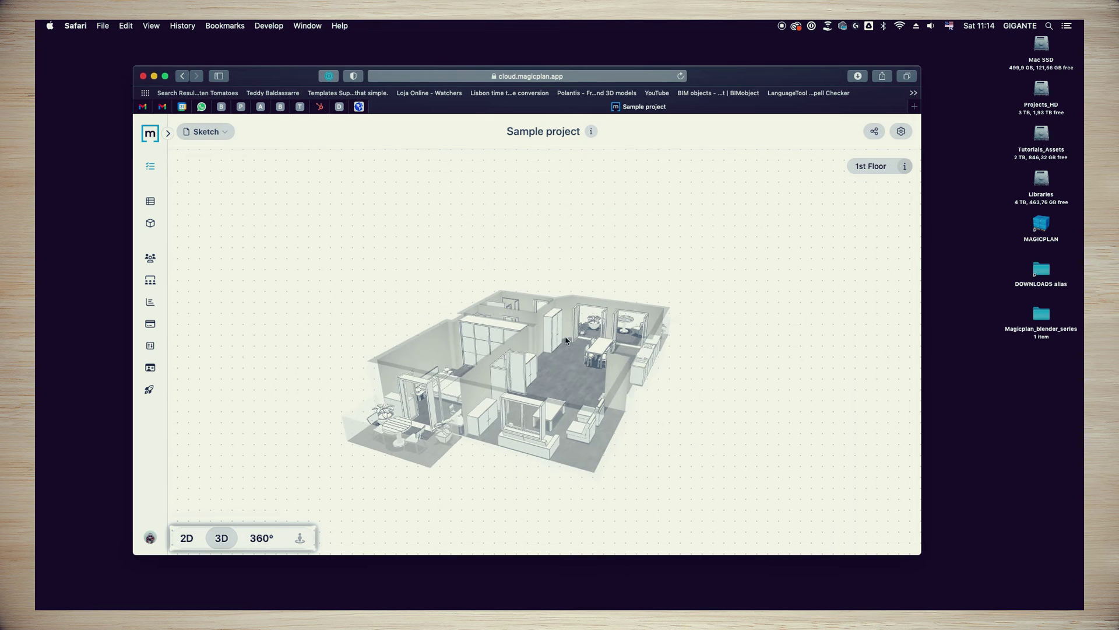
{"action": "left_click", "coordinate": [867, 133]}
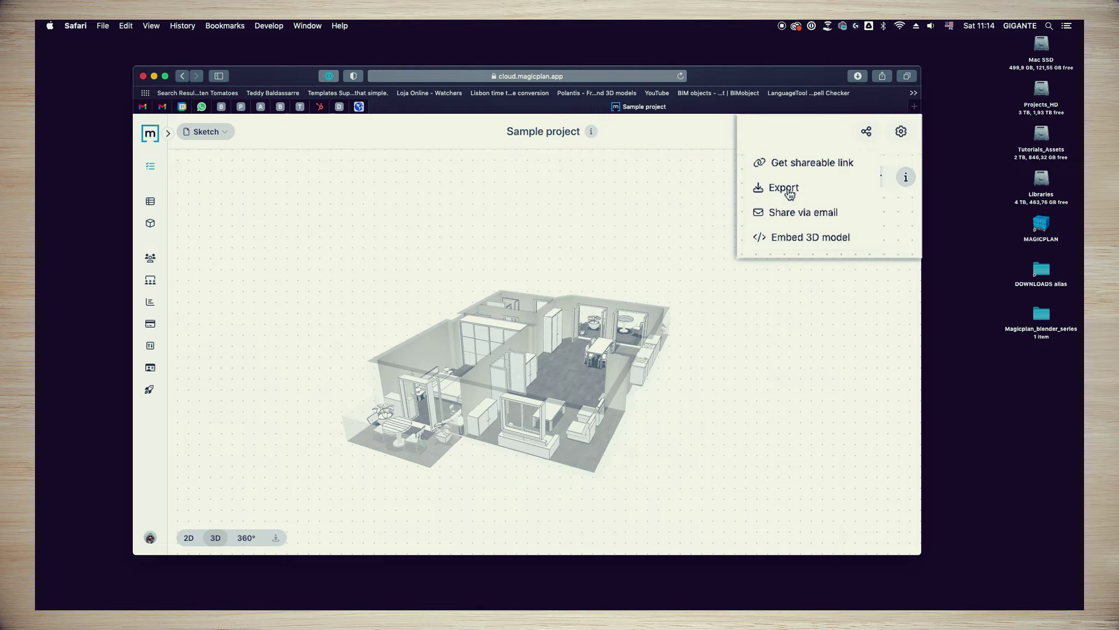
Step: Download the Sample project 1st Floor 3D model as a .usdz file from the Export page
{"action": "left_click", "coordinate": [788, 190]}
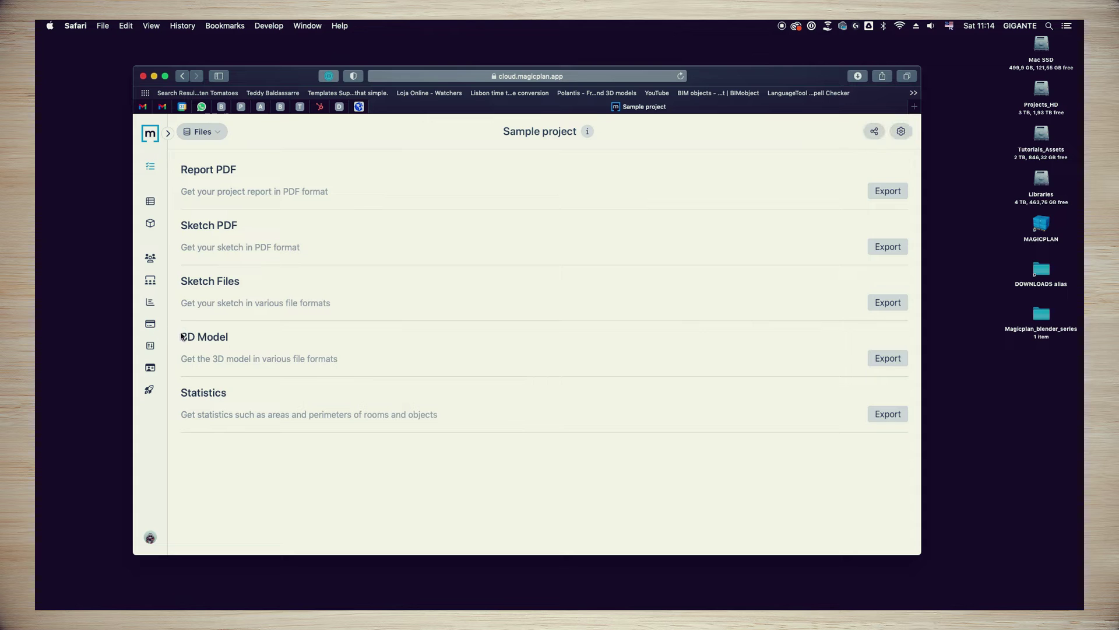
{"action": "left_click_drag", "start_coordinate": [180, 337], "coordinate": [232, 335]}
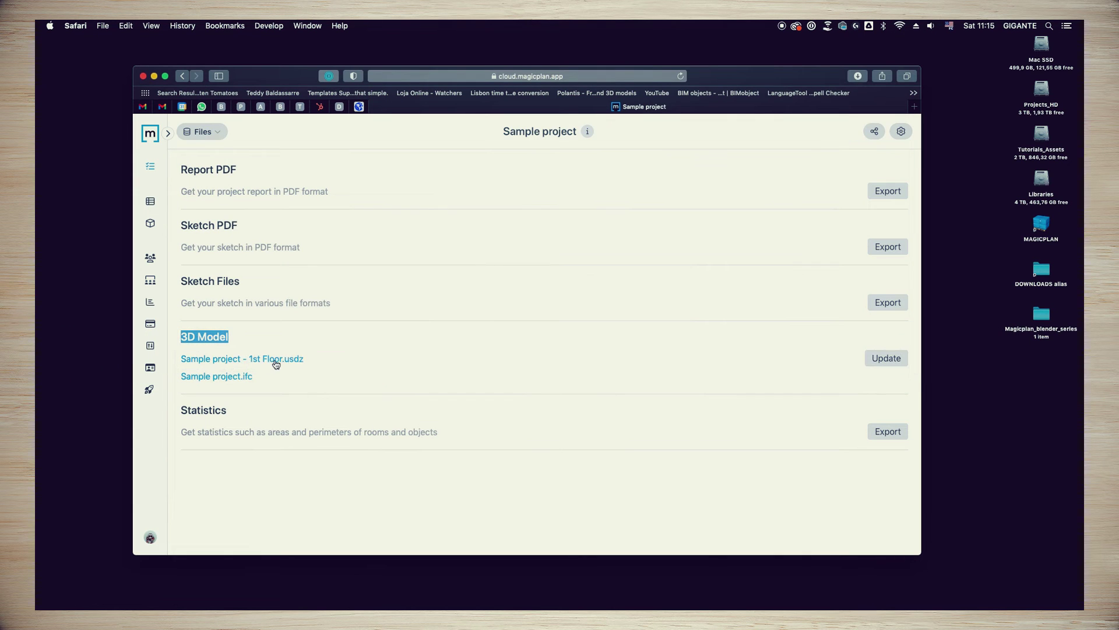
{"action": "left_click", "coordinate": [275, 365]}
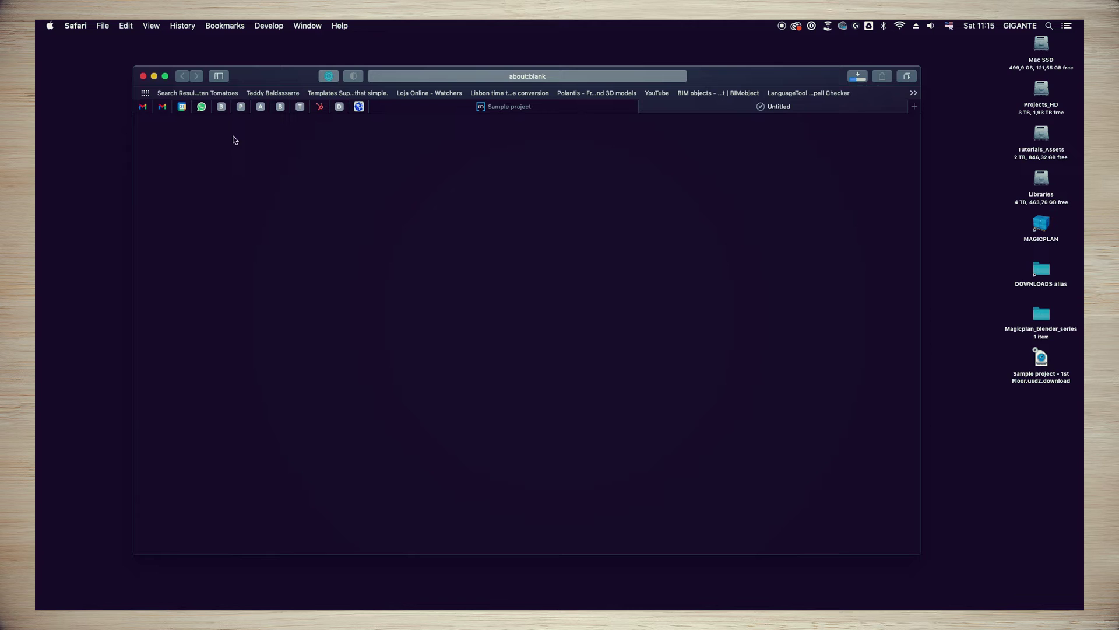
Step: Close Safari and preview Sample project - 1st Floor.usdz from the desktop in Quick Look
{"action": "left_click", "coordinate": [144, 78]}
{"action": "left_click", "coordinate": [764, 320]}
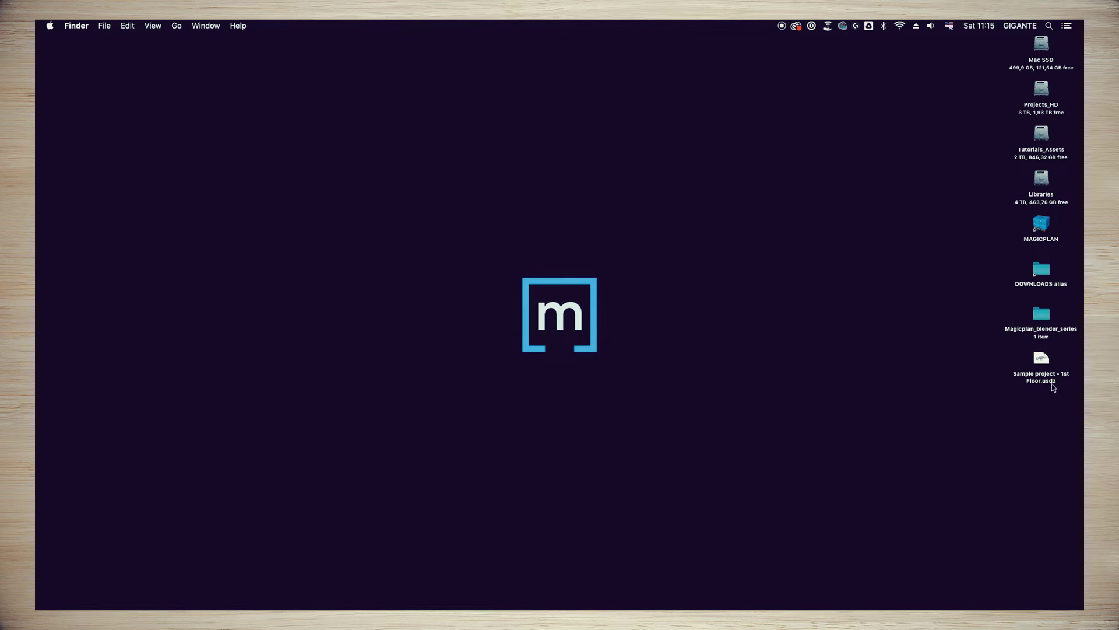
{"action": "left_click", "coordinate": [1042, 361]}
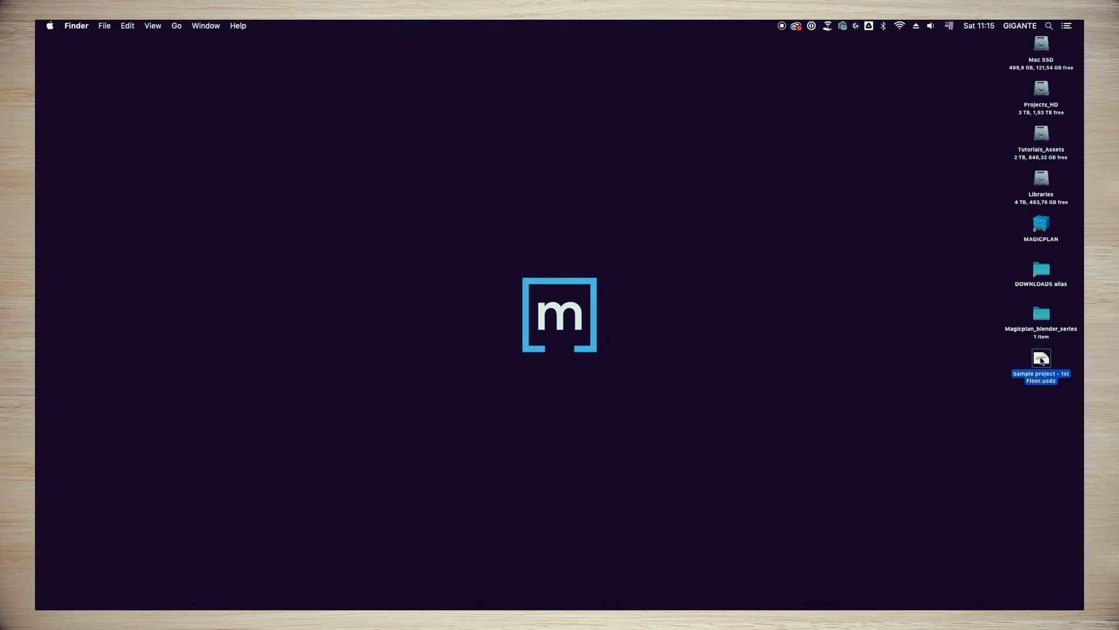
{"action": "key", "text": "space"}
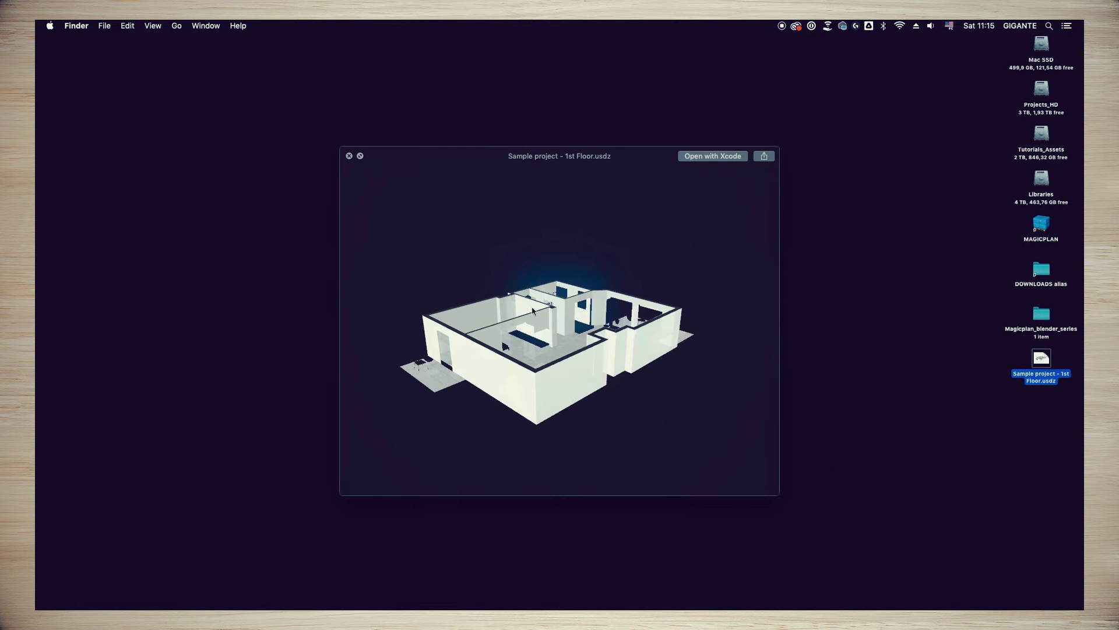
Step: Rename Sample project - 1st Floor.usdz to a .zip file and confirm Use .zip
{"action": "key", "text": "space"}
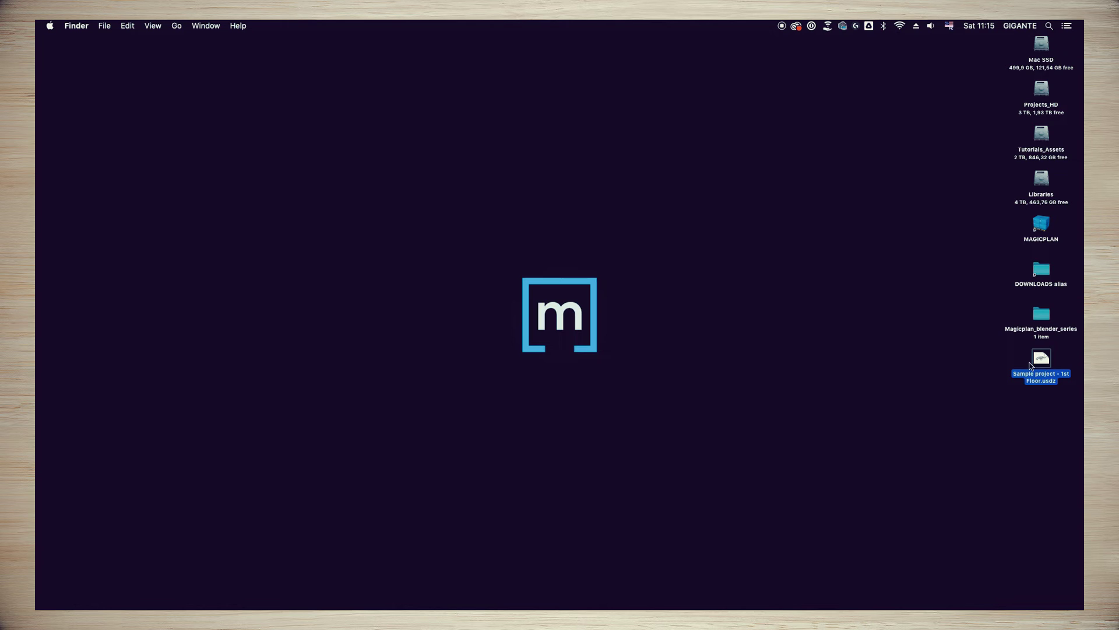
{"action": "left_click", "coordinate": [1055, 380]}
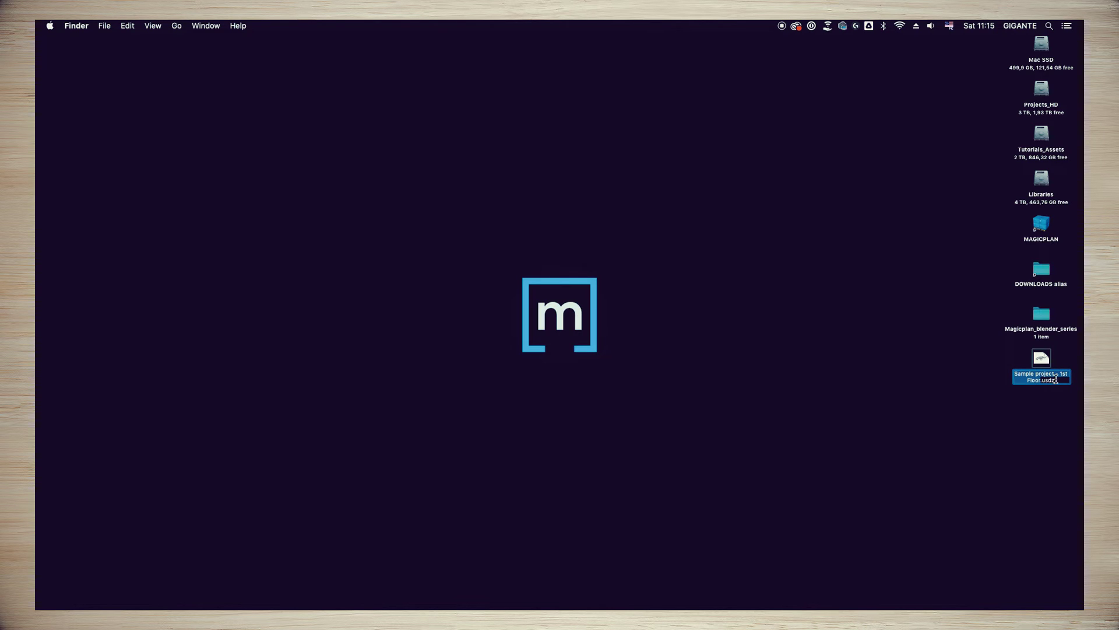
{"action": "left_click", "coordinate": [1059, 379]}
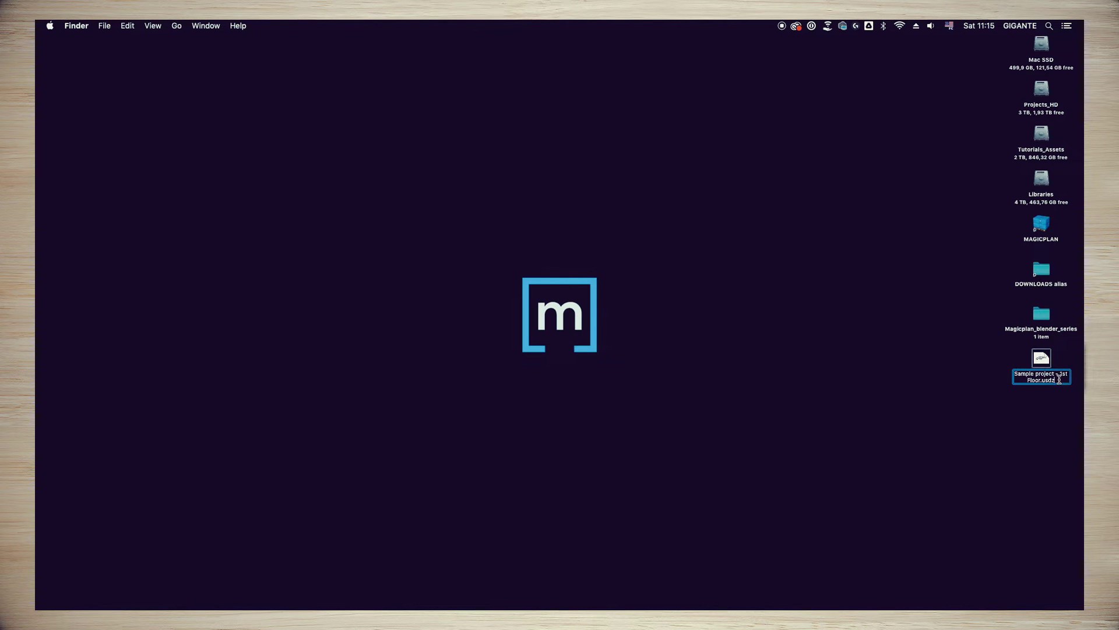
{"action": "key", "text": "super+a"}
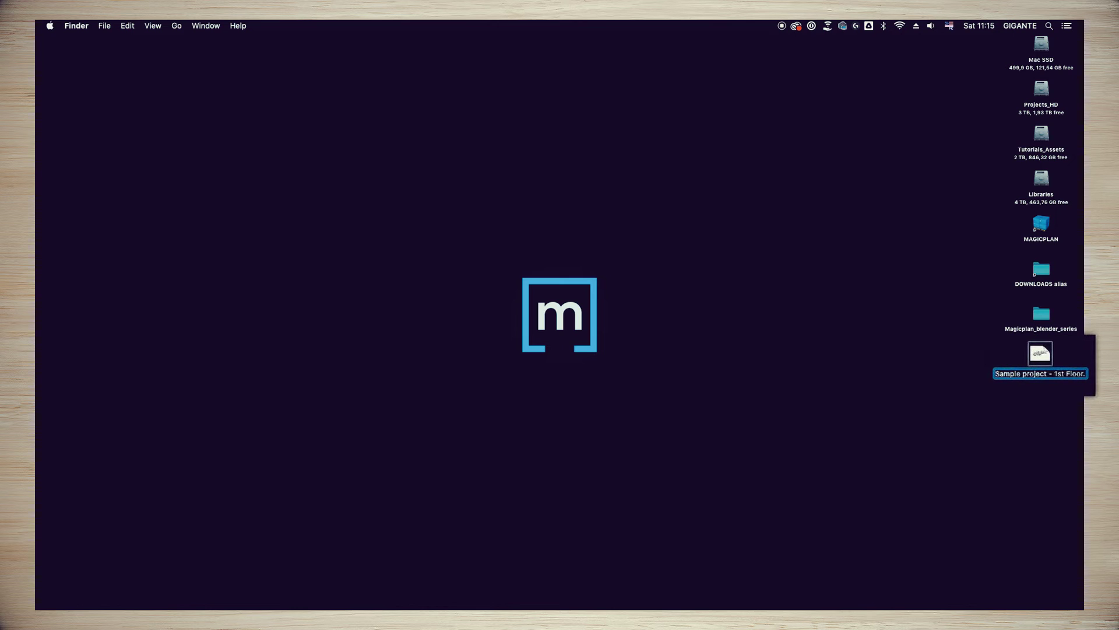
{"action": "type", "text": "zip"}
{"action": "key", "text": "Return"}
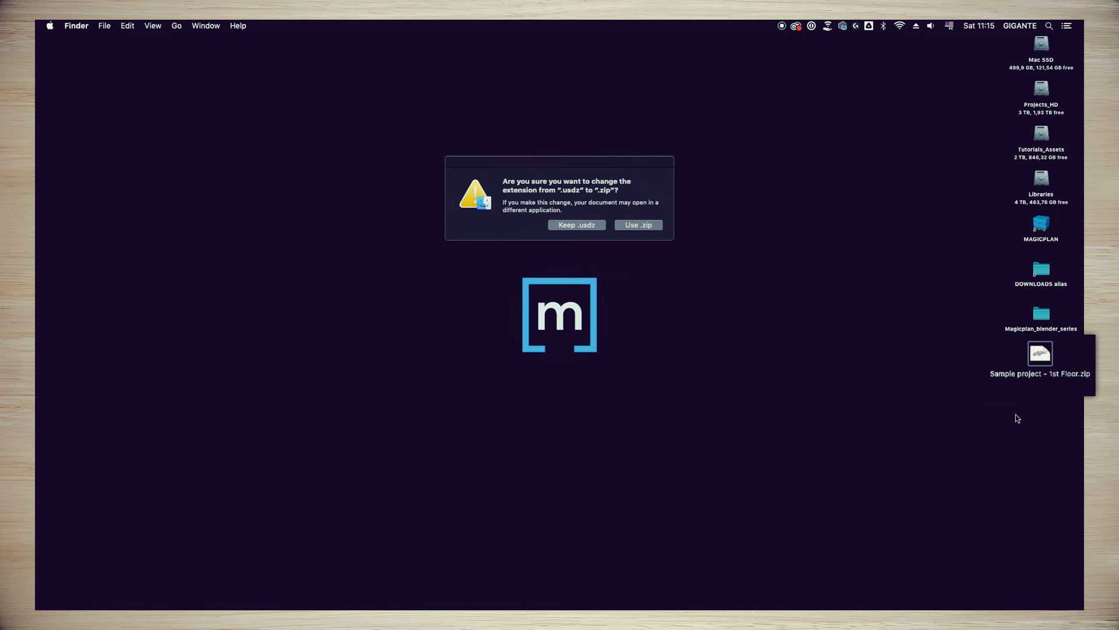
{"action": "left_click", "coordinate": [639, 225]}
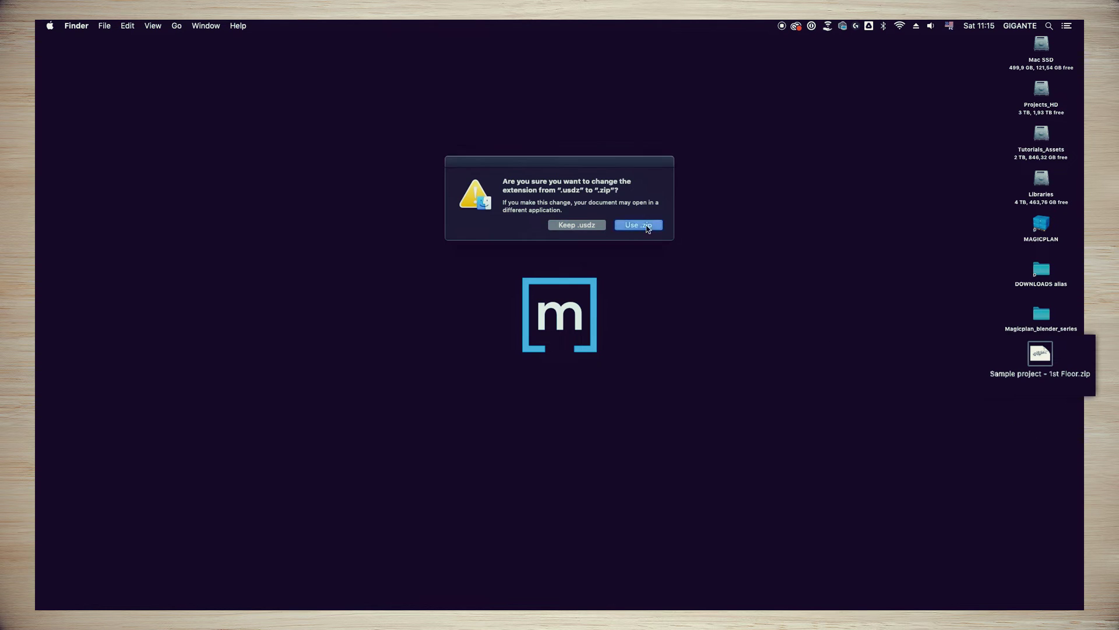
Step: Extract Sample project - 1st Floor.zip and arrange its usdc file and folder 0 beside it
{"action": "left_click_drag", "start_coordinate": [1043, 360], "coordinate": [991, 363]}
{"action": "double_click", "coordinate": [991, 362]}
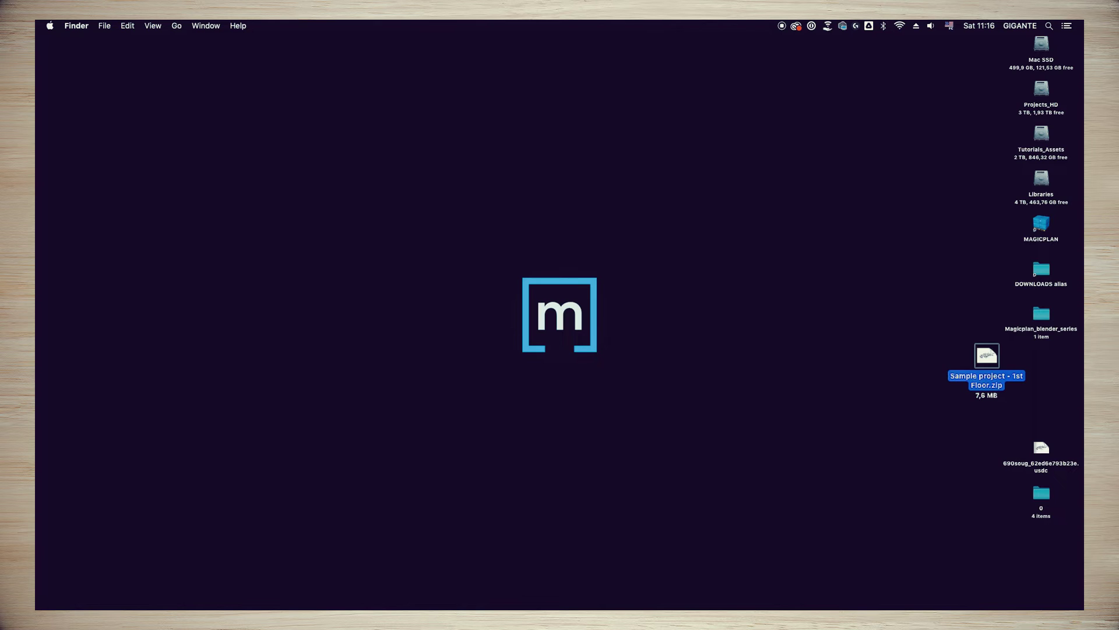
{"action": "left_click", "coordinate": [964, 468]}
{"action": "left_click_drag", "start_coordinate": [1049, 454], "coordinate": [893, 364]}
{"action": "left_click_drag", "start_coordinate": [1047, 496], "coordinate": [888, 415]}
Step: Preview the extracted usdc model, then delete the usdc file, zip and folder 0
{"action": "left_click", "coordinate": [886, 366]}
{"action": "key", "text": "space"}
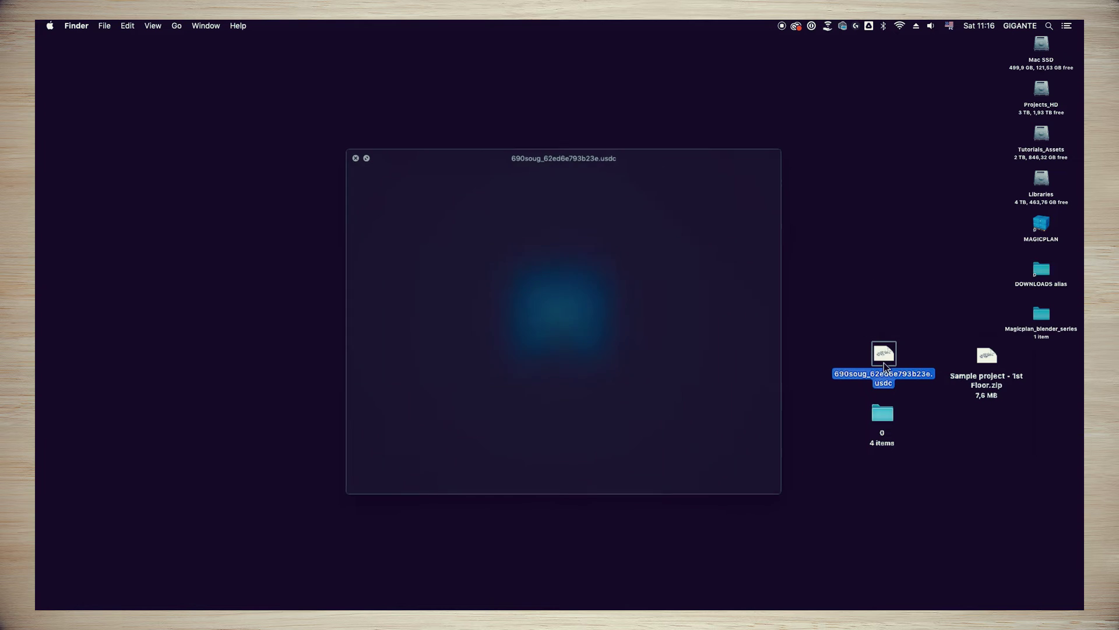
{"action": "key", "text": "space"}
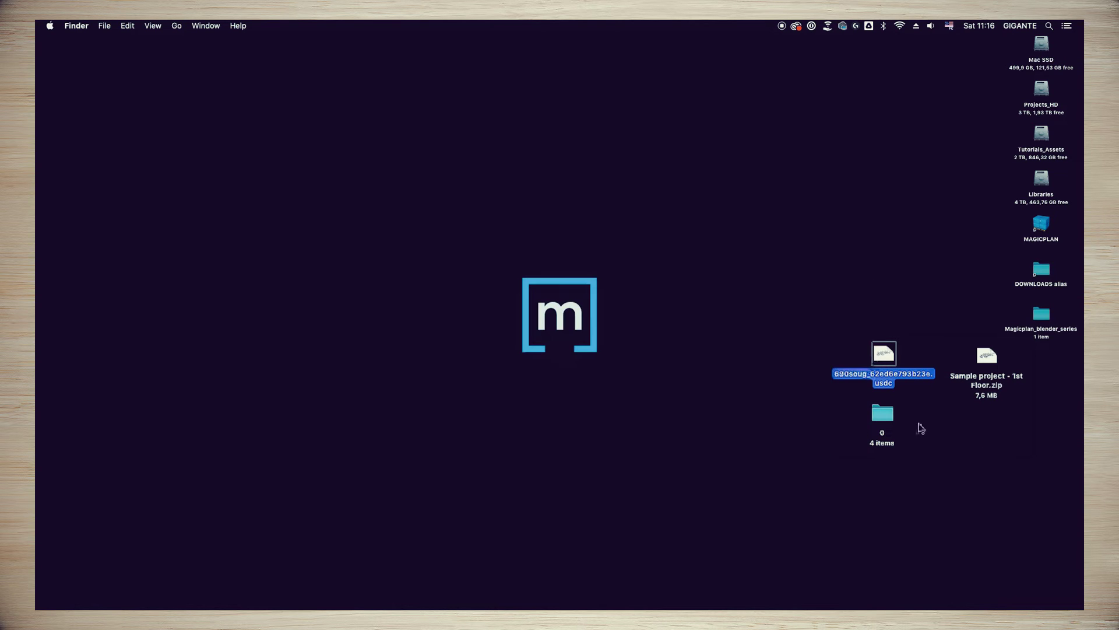
{"action": "left_click", "coordinate": [887, 415]}
{"action": "left_click", "coordinate": [977, 452]}
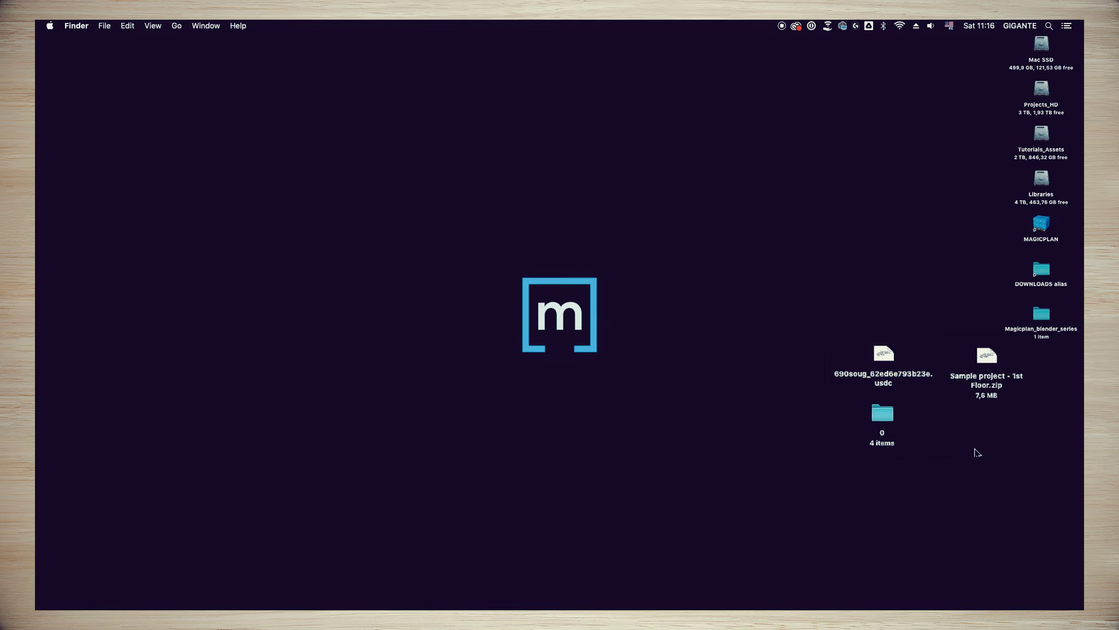
{"action": "left_click_drag", "start_coordinate": [1001, 446], "coordinate": [881, 354]}
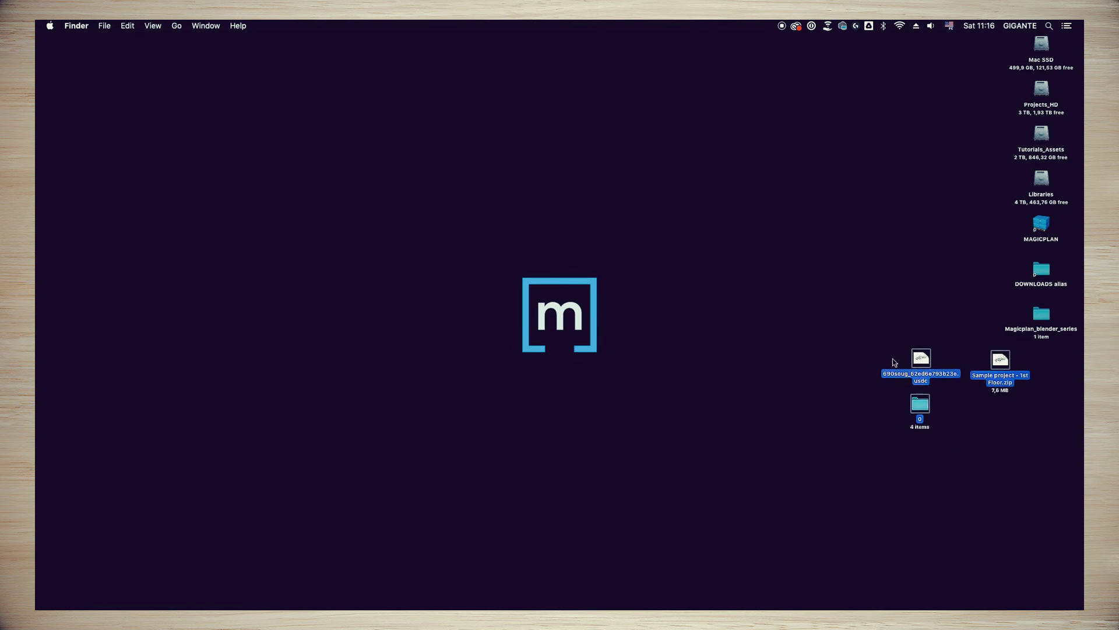
{"action": "key", "text": "super+BackSpace"}
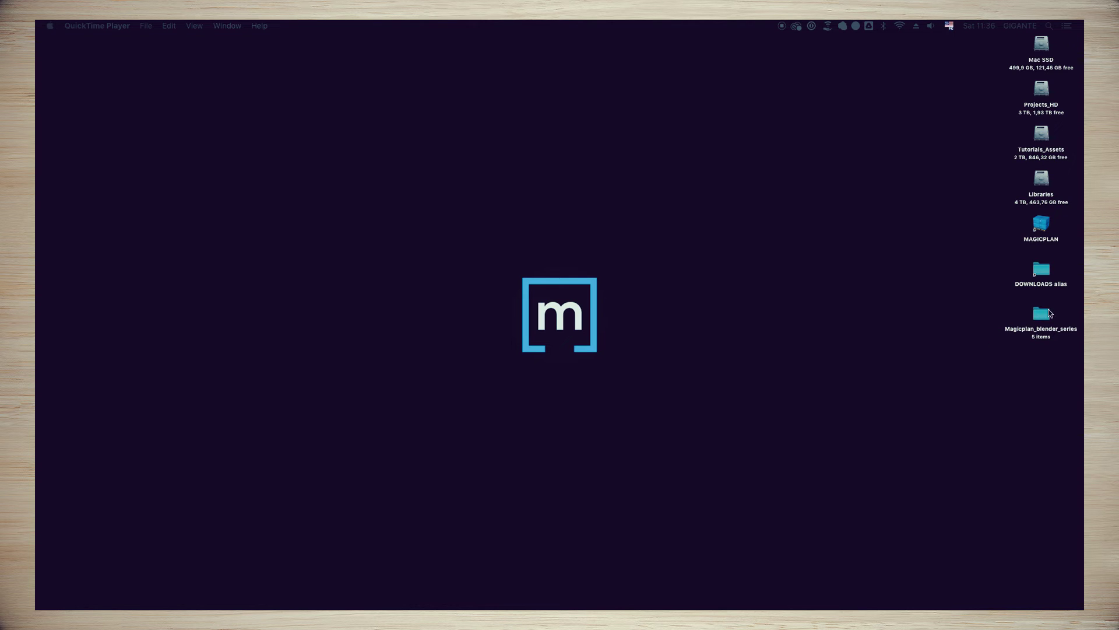
Step: Open Magicplan_blender_series to check kitchen_blender_series.usdc, then switch to Blender
{"action": "left_click", "coordinate": [1042, 314]}
{"action": "double_click", "coordinate": [1046, 318]}
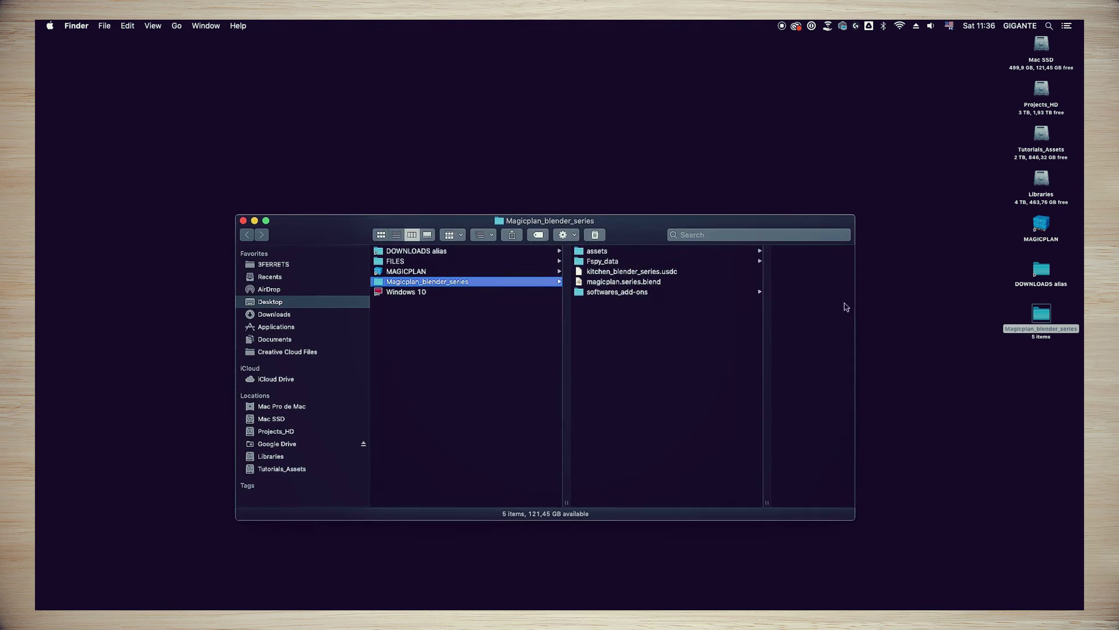
{"action": "left_click", "coordinate": [656, 229]}
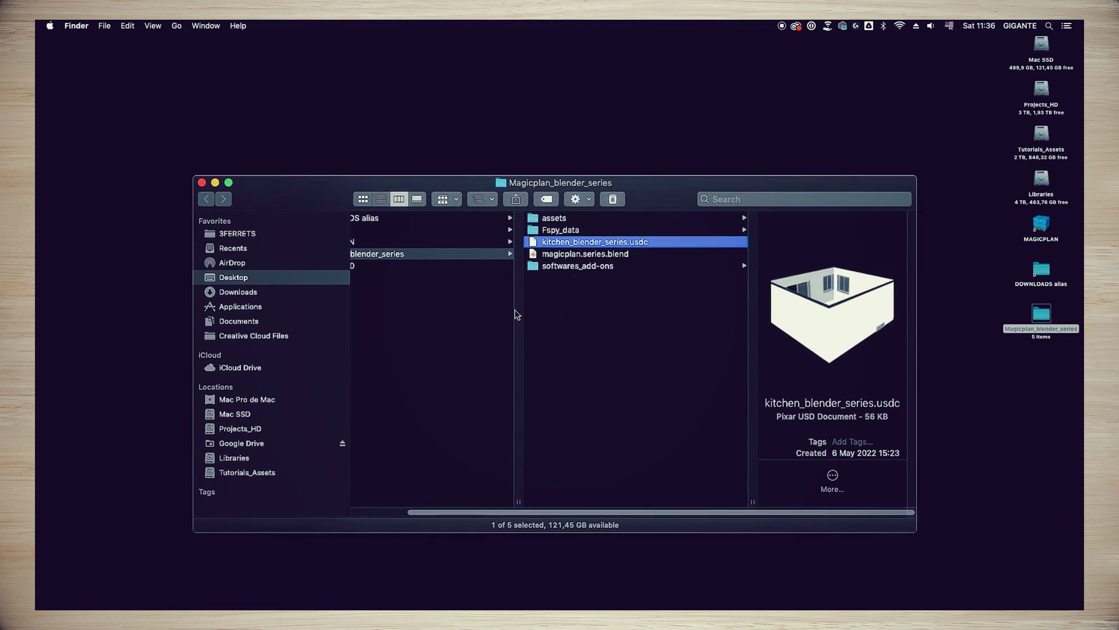
{"action": "left_click", "coordinate": [157, 599]}
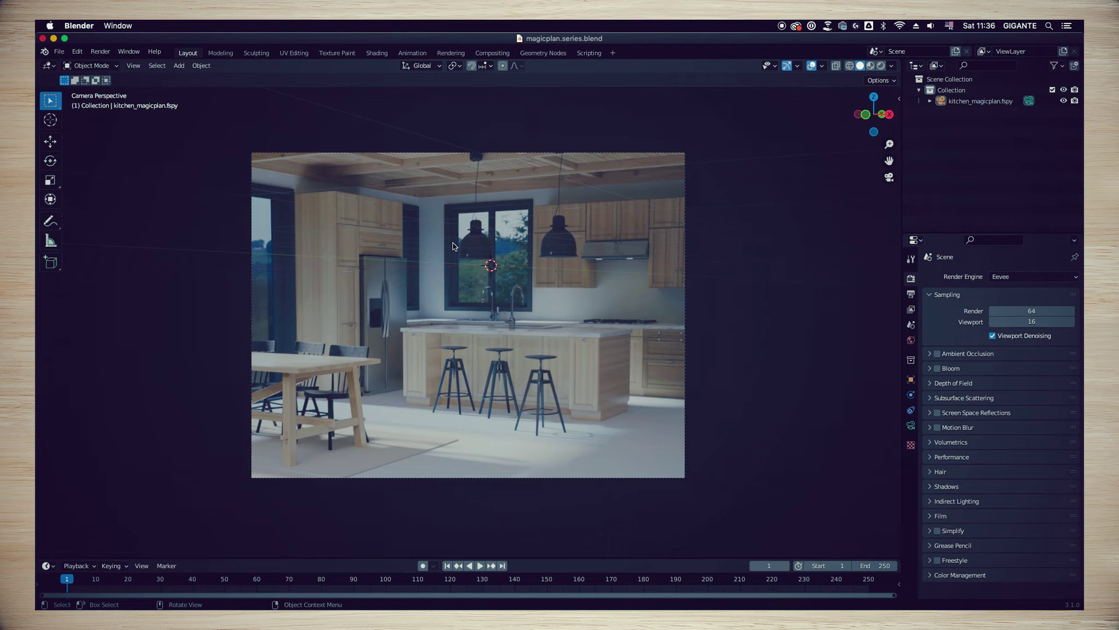
Step: Choose File > Import > Universal Scene Description (.usd, .usdc, .usda)
{"action": "left_click", "coordinate": [59, 51]}
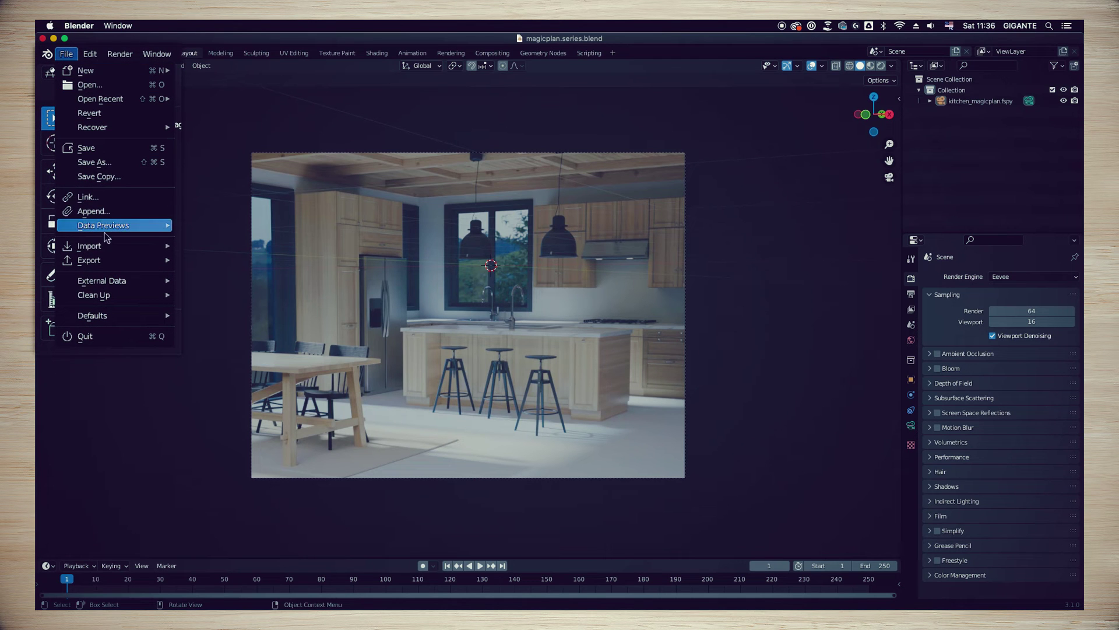
{"action": "mouse_move", "coordinate": [114, 251]}
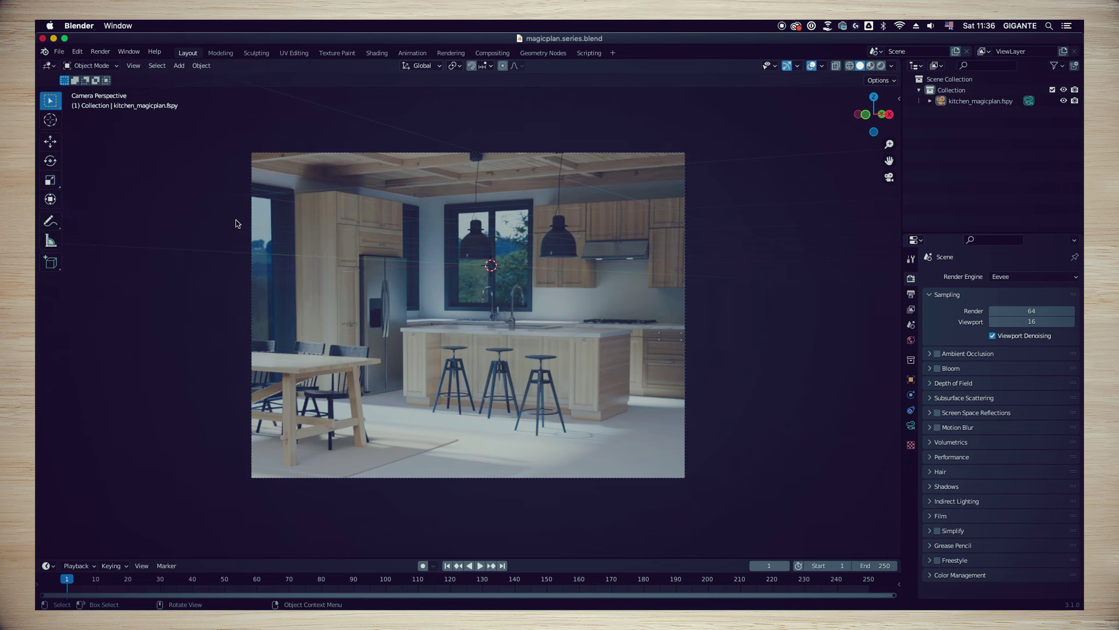
{"action": "left_click", "coordinate": [237, 222]}
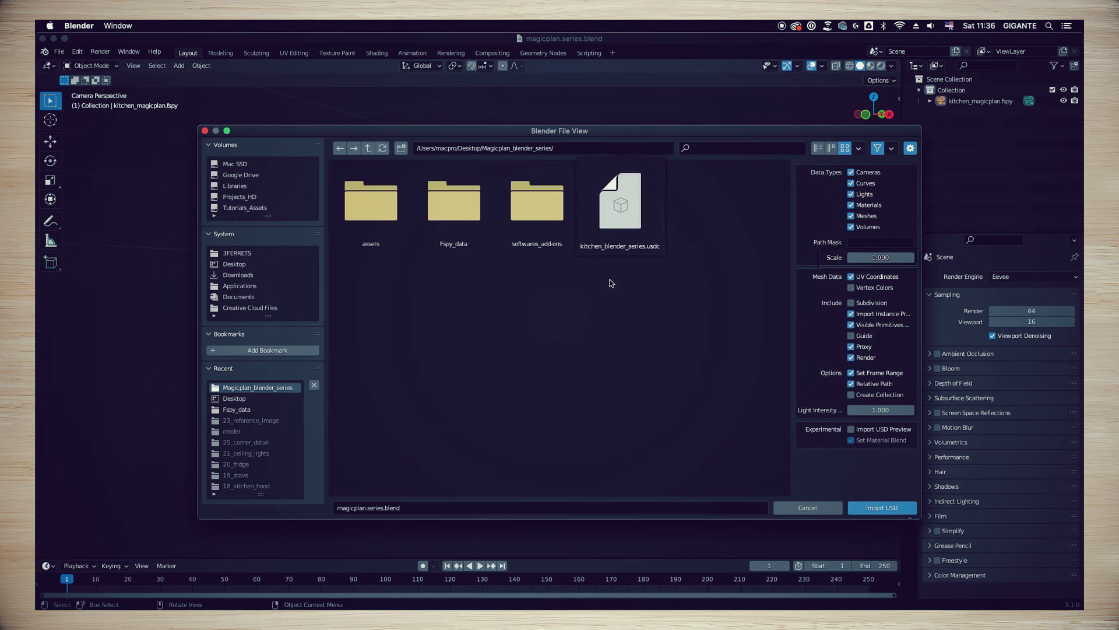
Step: Choose kitchen_blender_series.usdc for USD import and set its import scale to 13
{"action": "left_click", "coordinate": [632, 219]}
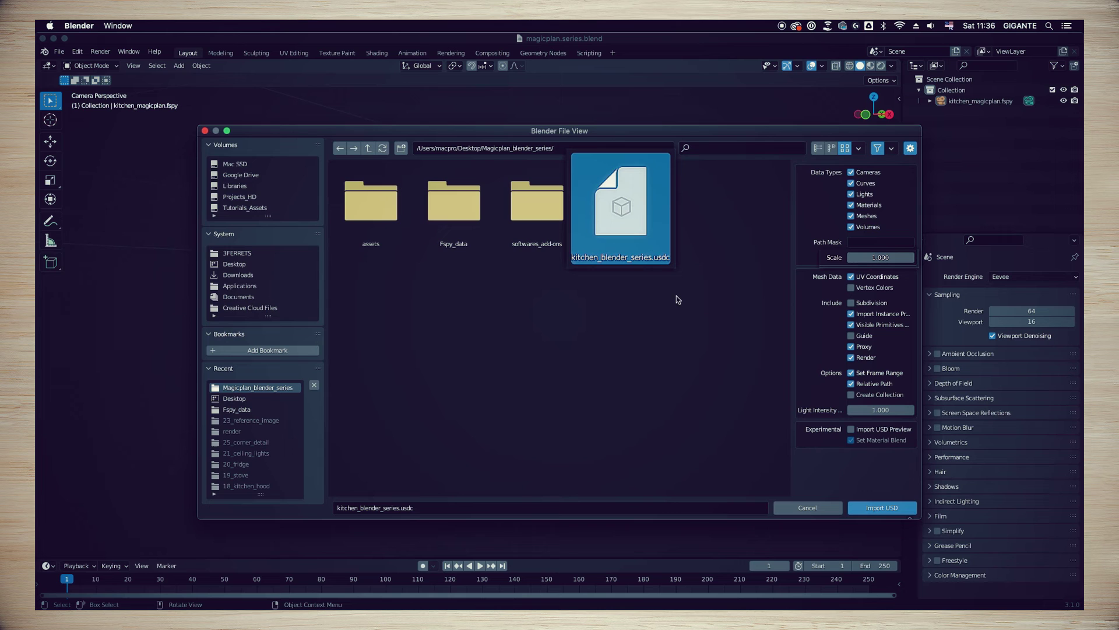
{"action": "left_click", "coordinate": [878, 259]}
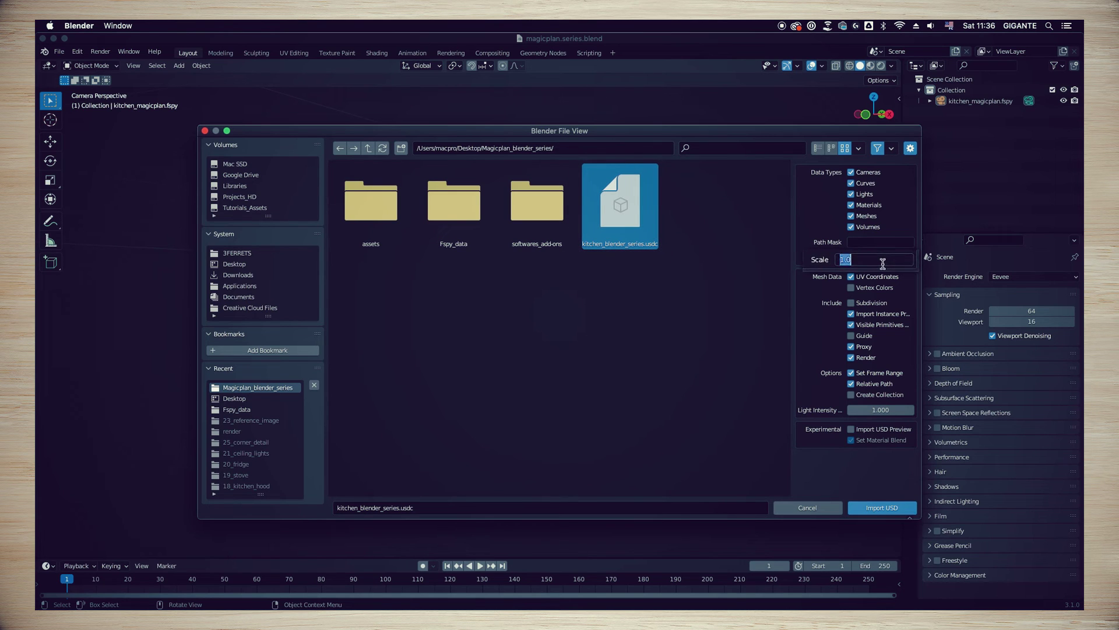
{"action": "type", "text": "13"}
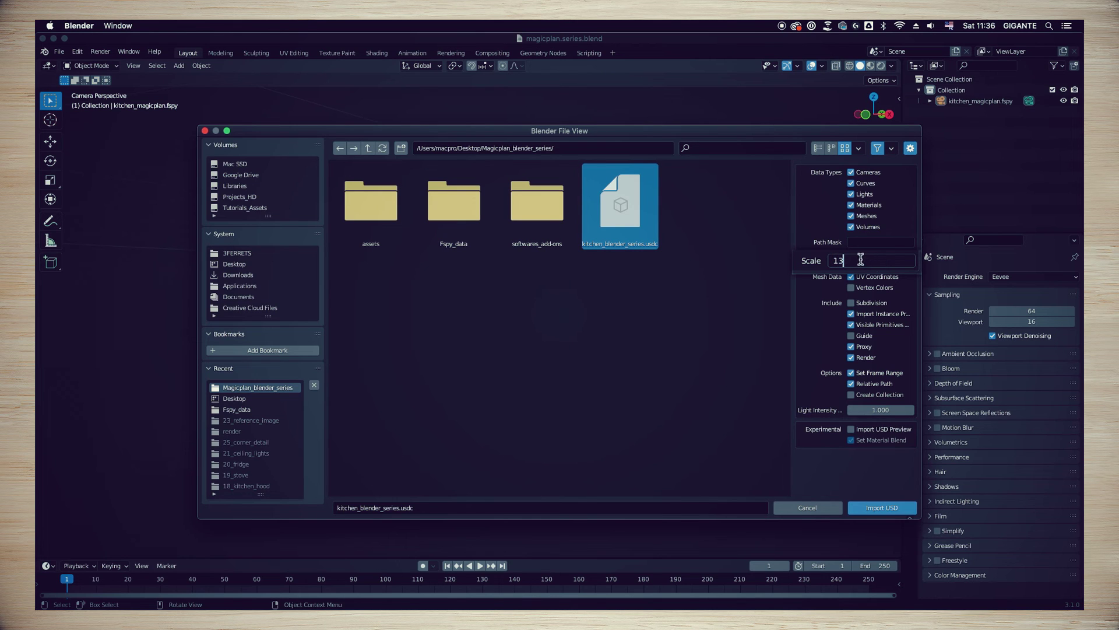
{"action": "left_click_drag", "start_coordinate": [861, 259], "coordinate": [816, 260]}
{"action": "key", "text": "Return"}
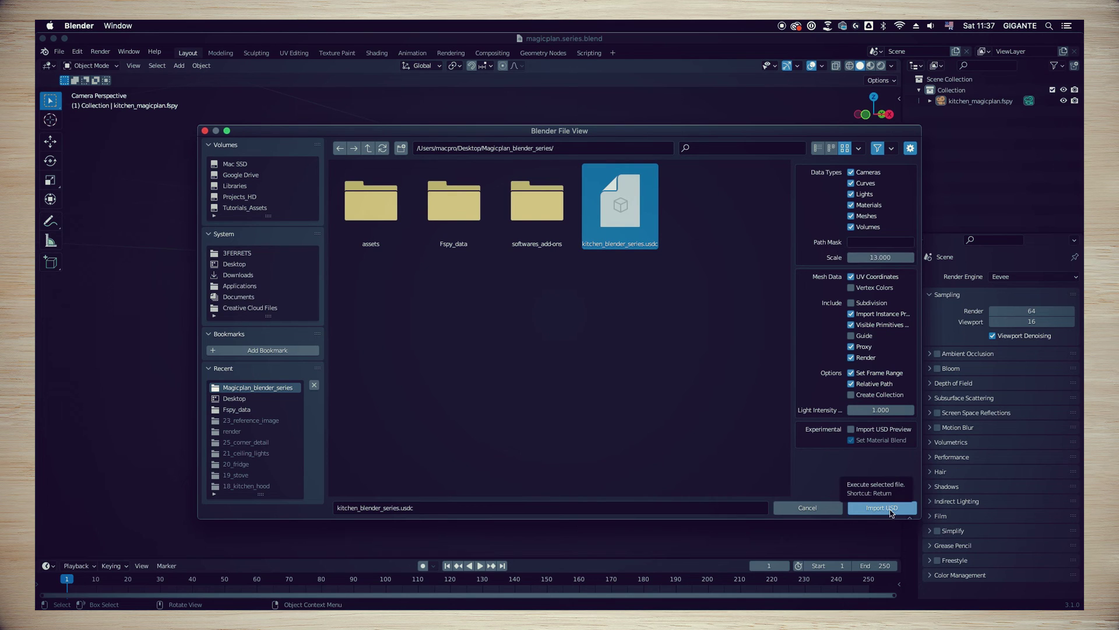
{"action": "left_click", "coordinate": [882, 508]}
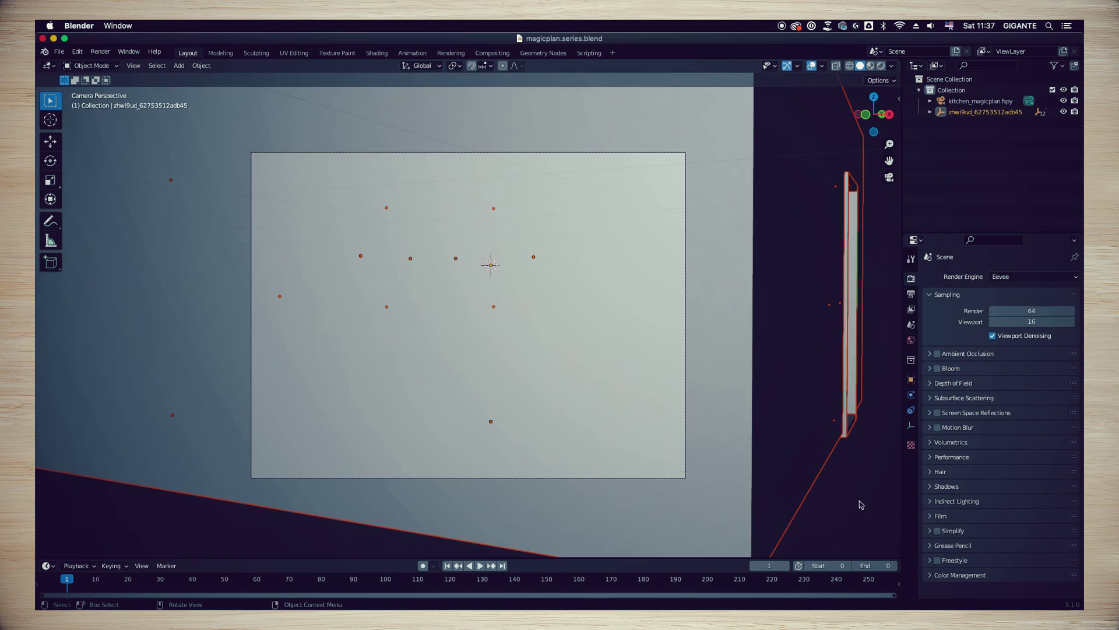
{"action": "scroll", "coordinate": [693, 429], "scroll_direction": "down", "scroll_amount": 5}
{"action": "mouse_move", "coordinate": [679, 382]}
{"action": "middle_mouse_down"}
{"action": "mouse_move", "coordinate": [702, 377]}
{"action": "mouse_move", "coordinate": [662, 393]}
{"action": "middle_mouse_up"}
{"action": "scroll", "coordinate": [660, 389], "scroll_direction": "down", "scroll_amount": 8}
{"action": "middle_click_drag", "start_coordinate": [270, 362], "coordinate": [689, 400]}
{"action": "left_click", "coordinate": [687, 383]}
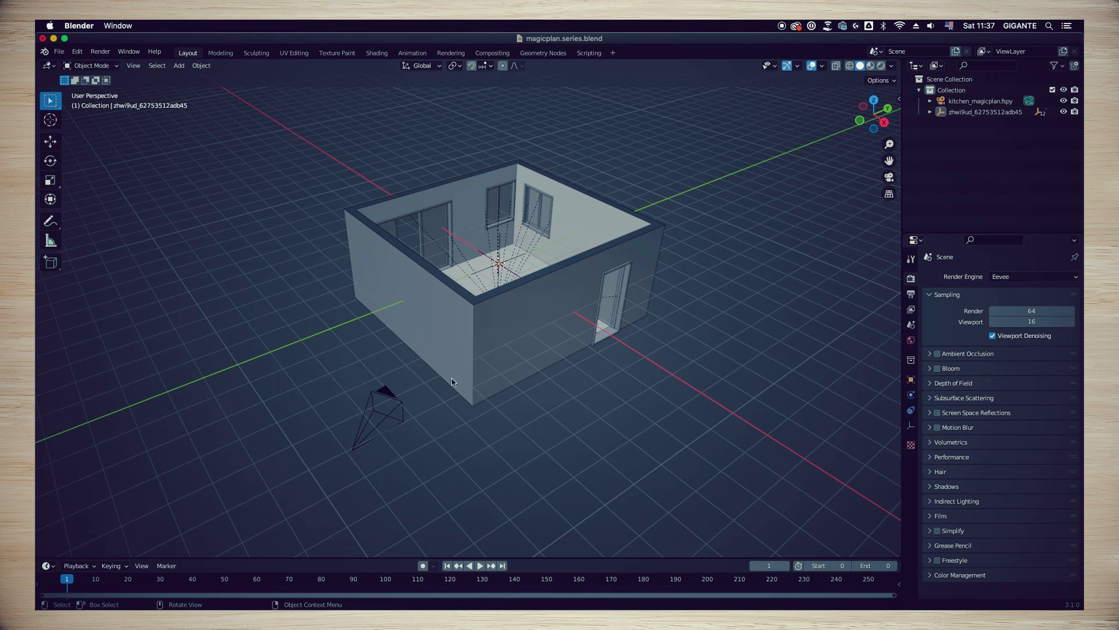
{"action": "middle_click_drag", "start_coordinate": [622, 391], "coordinate": [619, 358]}
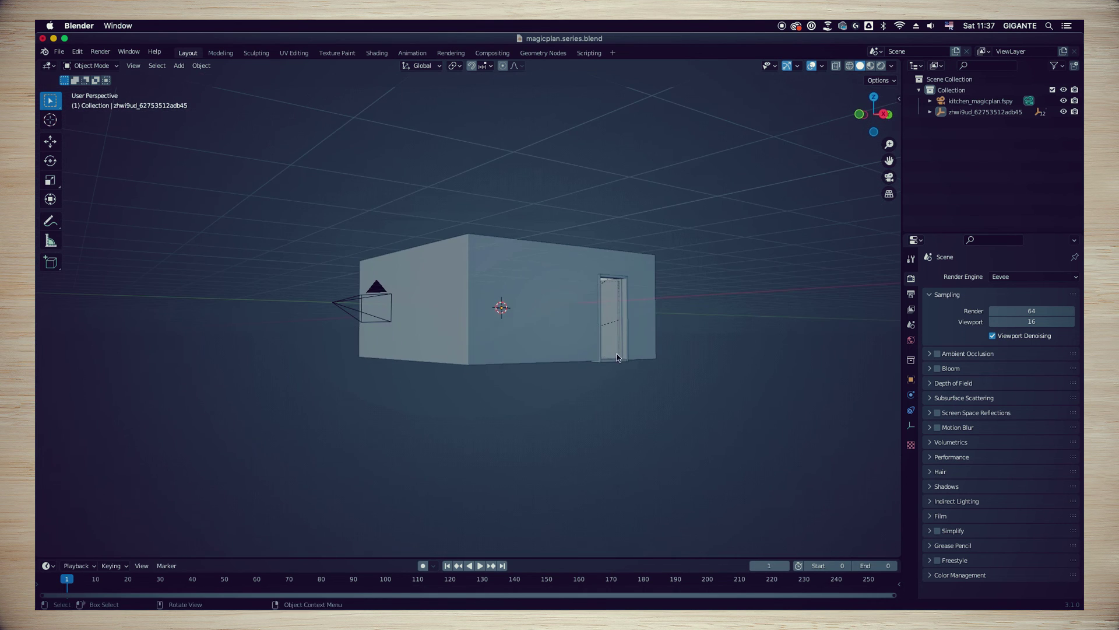
{"action": "left_click", "coordinate": [889, 177]}
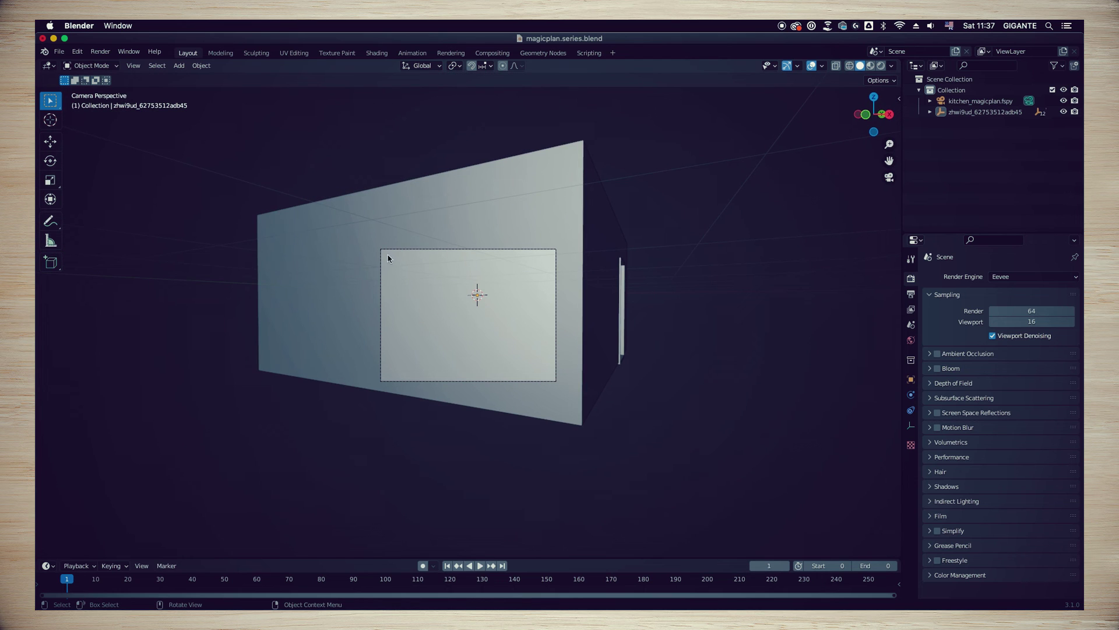
{"action": "scroll", "coordinate": [512, 352], "scroll_direction": "up", "scroll_amount": 5}
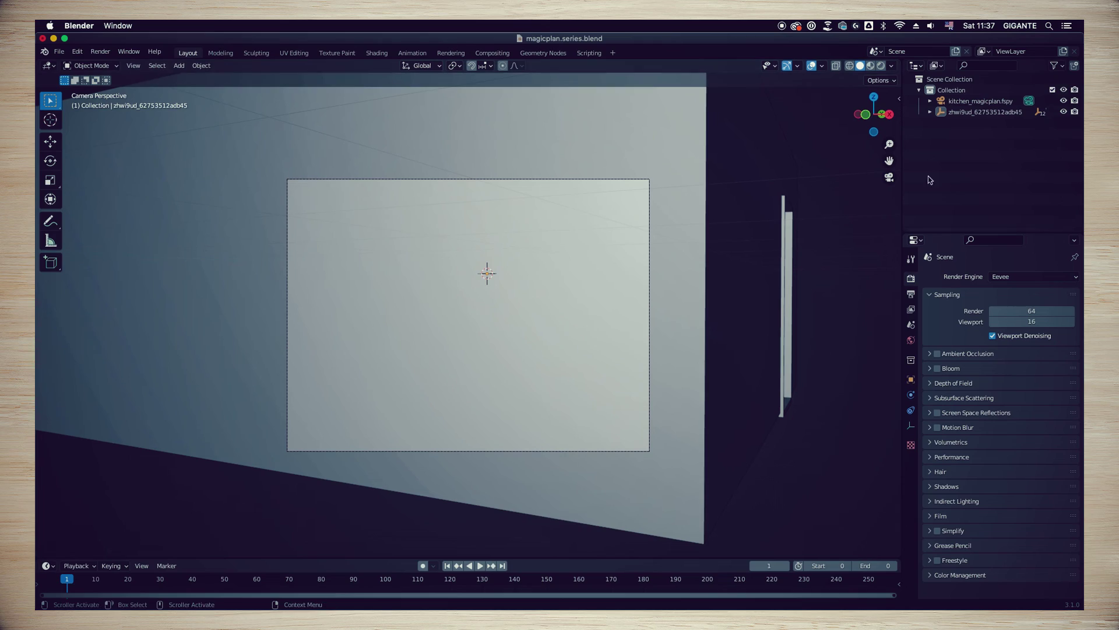
{"action": "left_click", "coordinate": [889, 177]}
{"action": "middle_click_drag", "start_coordinate": [765, 250], "coordinate": [725, 323]}
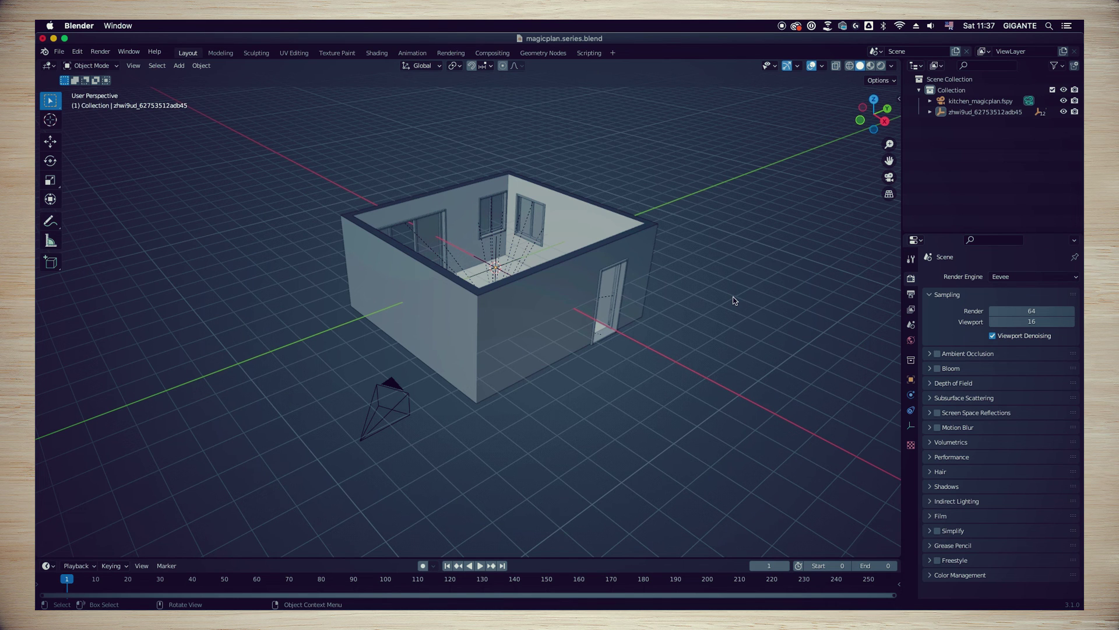
Step: Save the project as magicplan.series.blend with the imported room model
{"action": "left_click", "coordinate": [59, 51]}
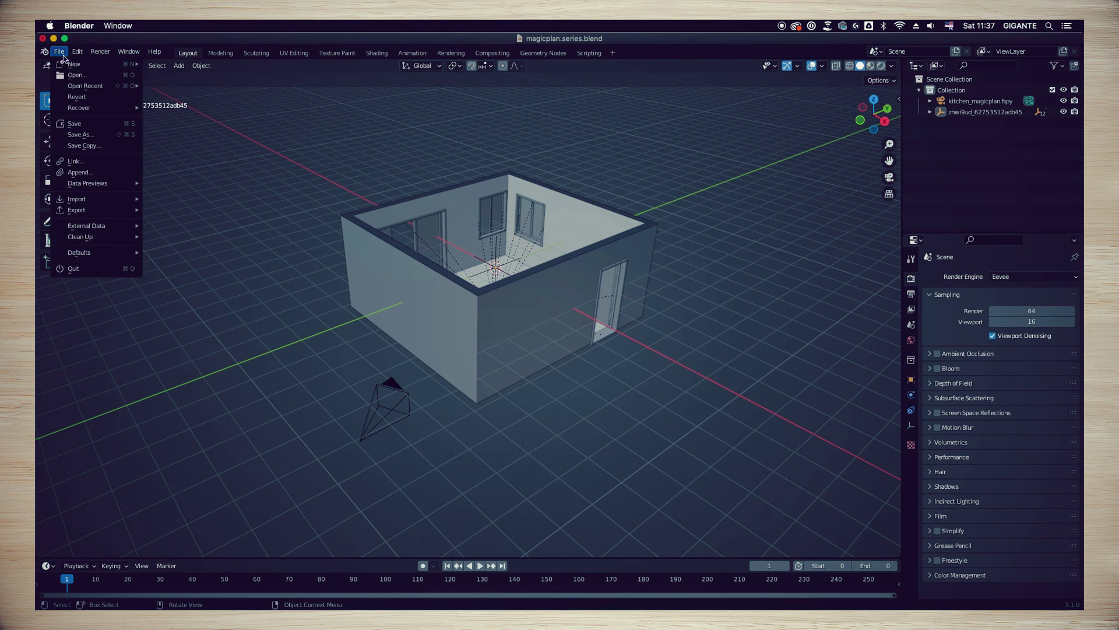
{"action": "left_click", "coordinate": [87, 129]}
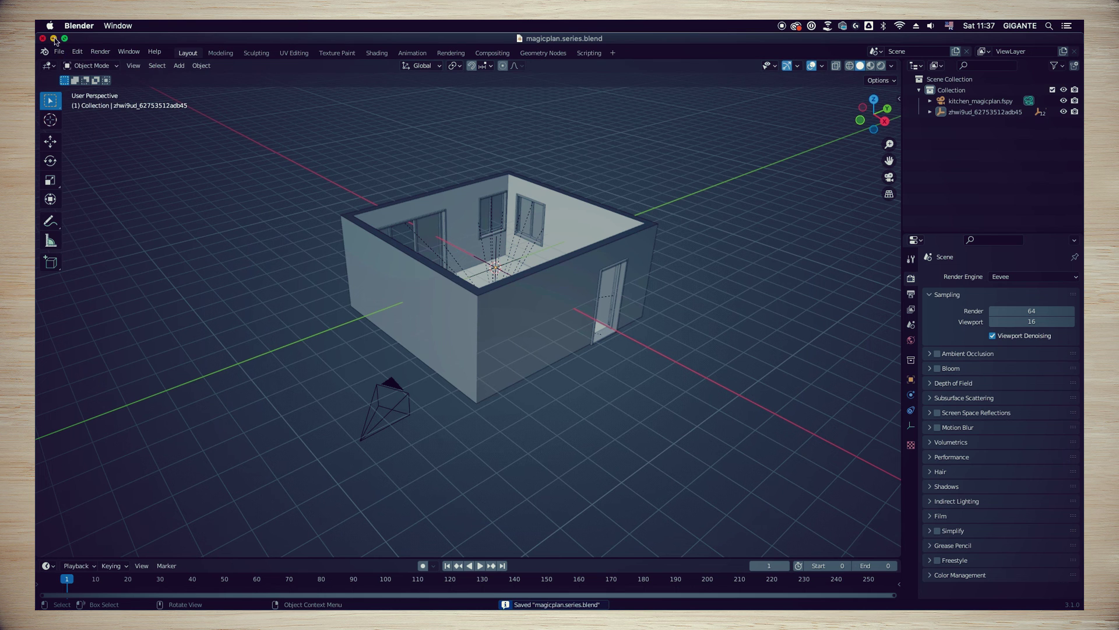